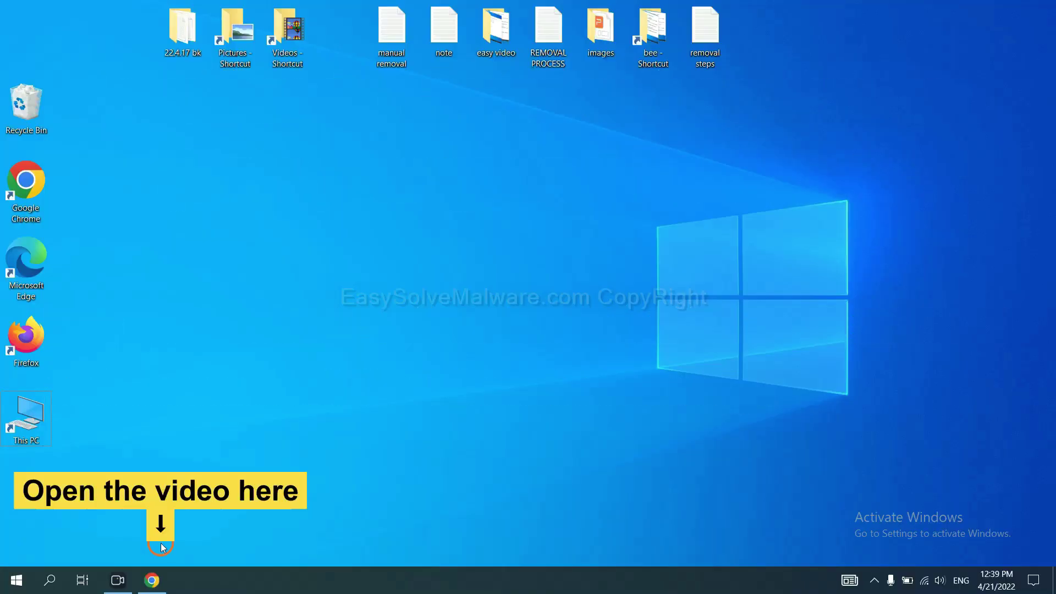
Step: Open the easysolvemalware.com guide from the video description and download the SpyHunter installer for Windows
click(153, 578)
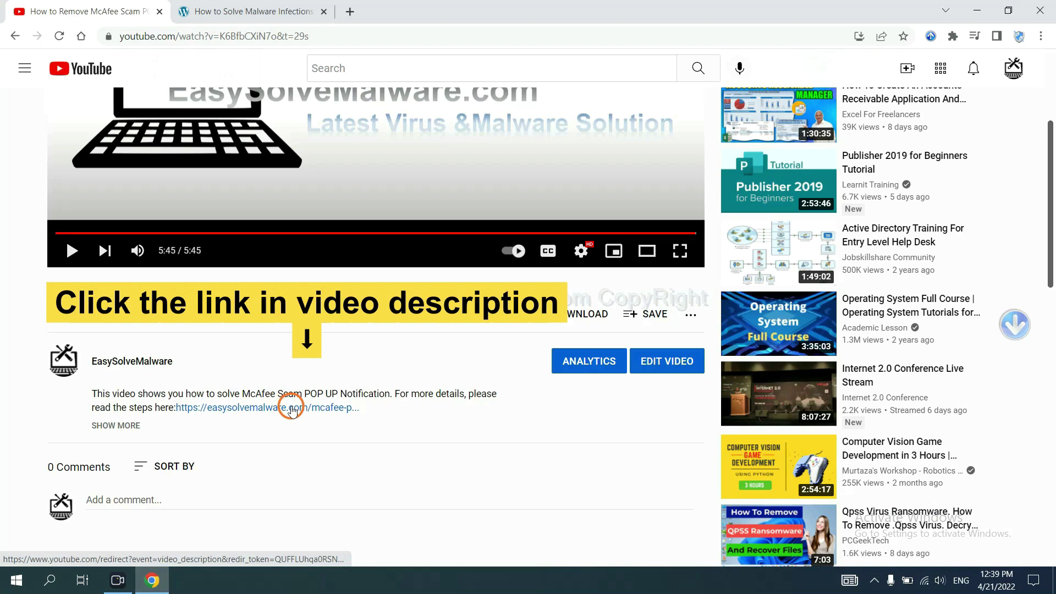
click(253, 11)
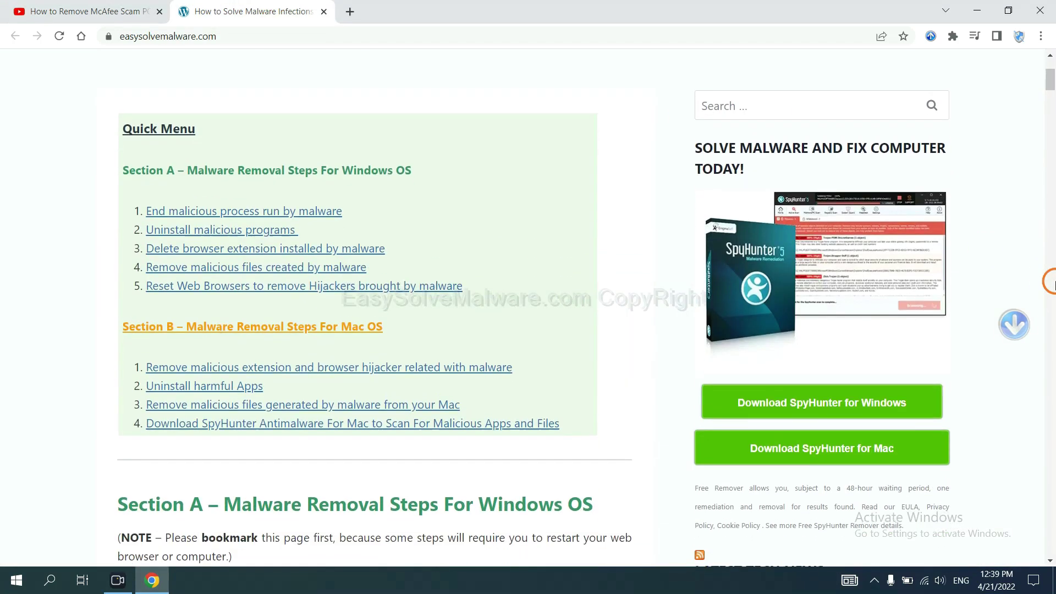
scroll(1052, 281, down, 3)
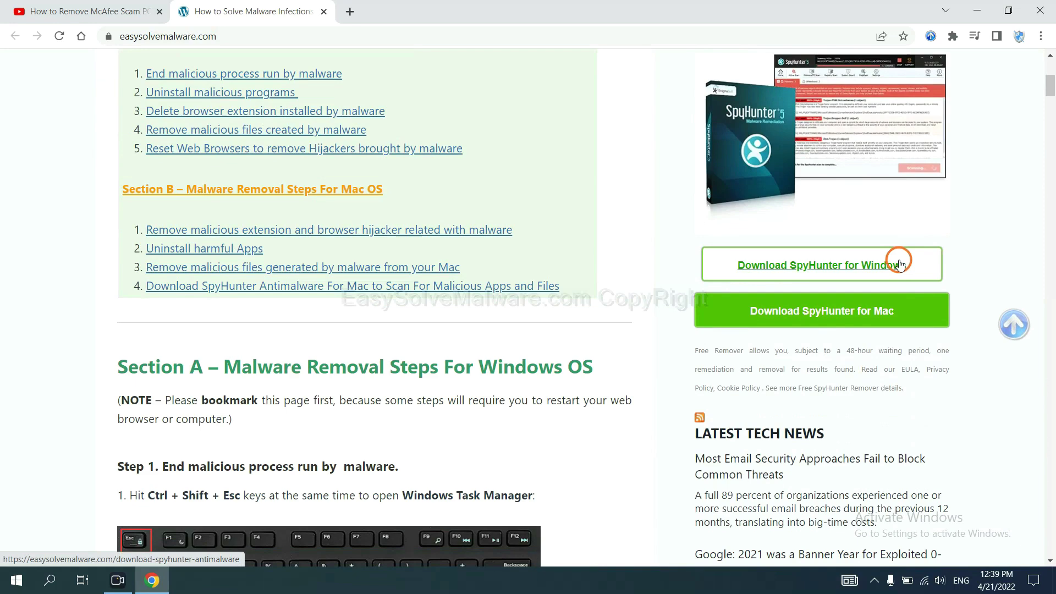
click(898, 263)
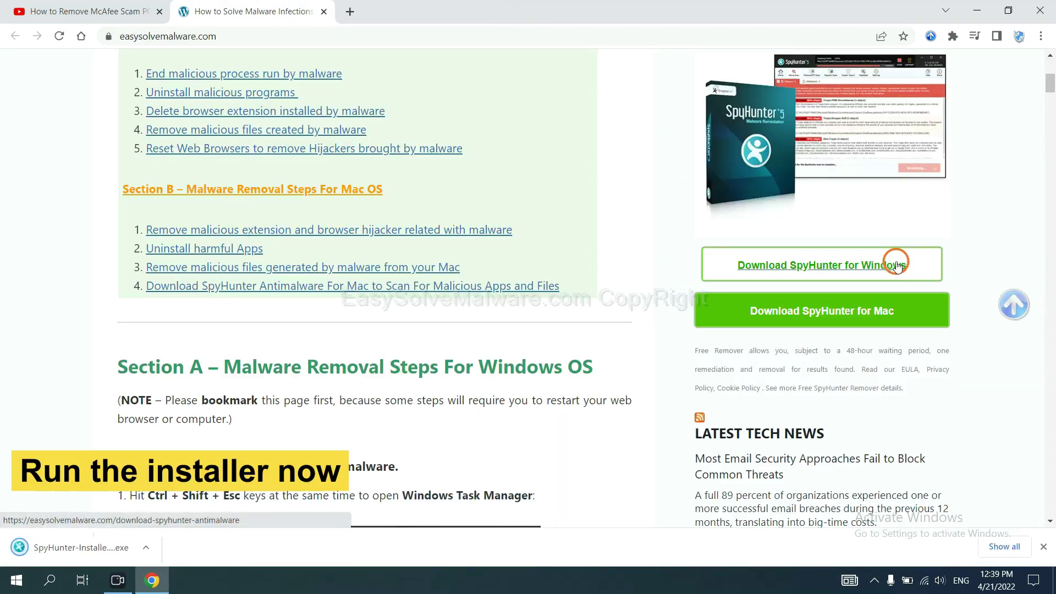
Step: Run the SpyHunter installer in English, continue, and accept the licence agreement to start installing
click(66, 548)
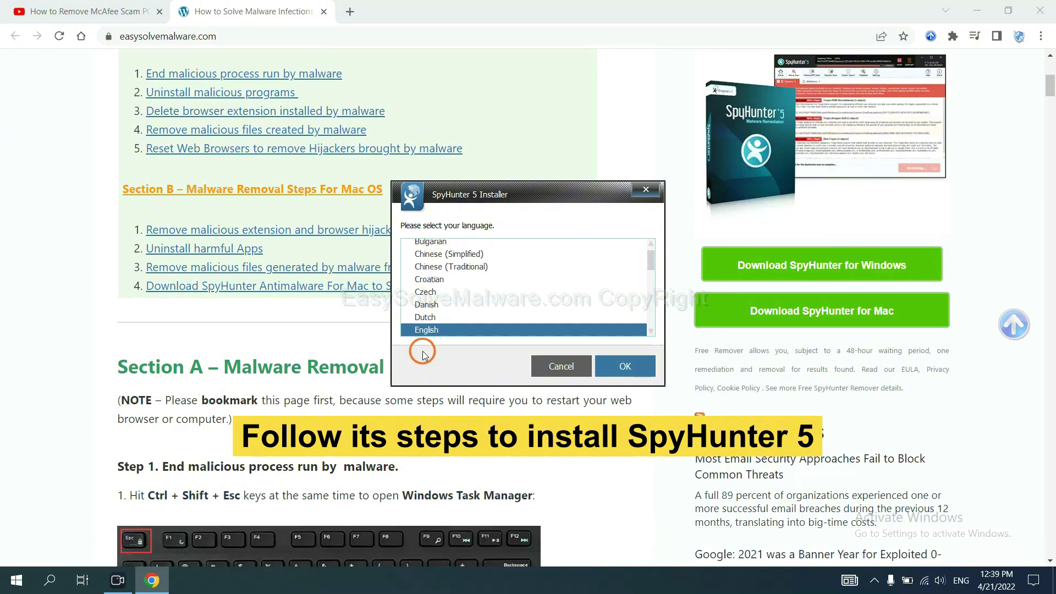
click(611, 366)
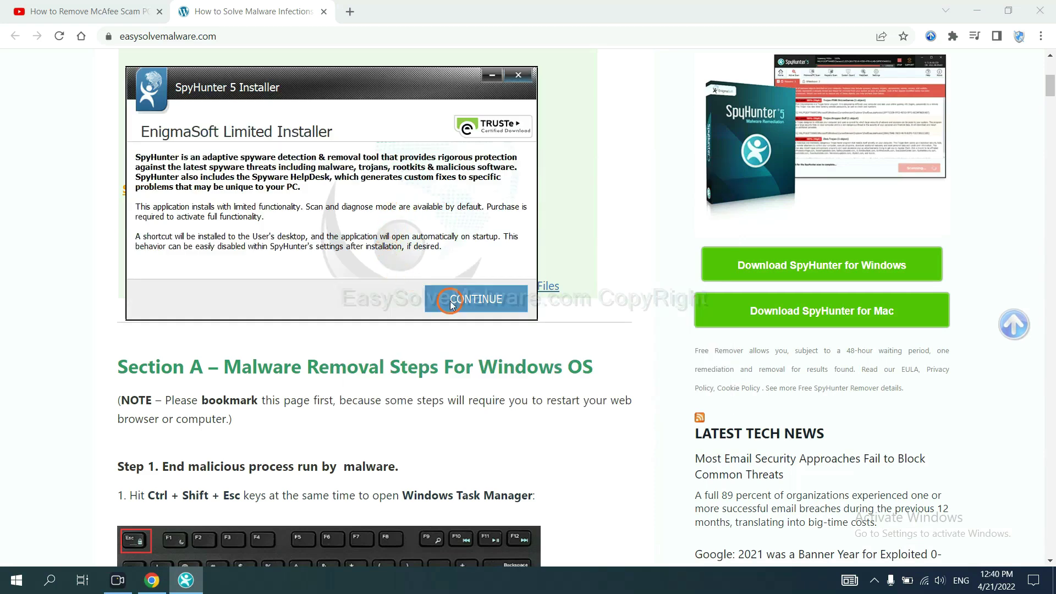
click(448, 299)
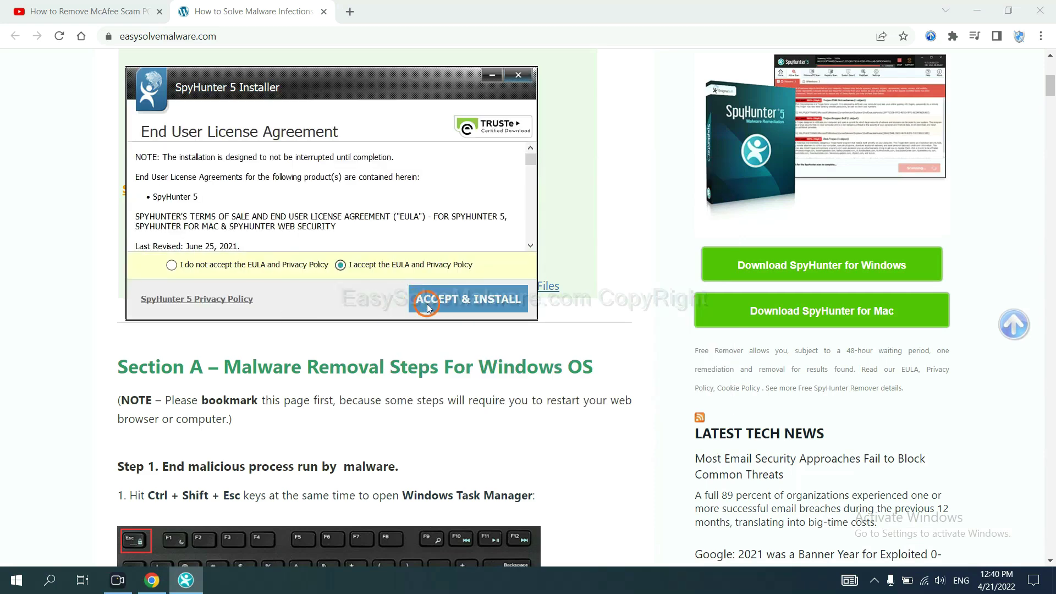
click(428, 307)
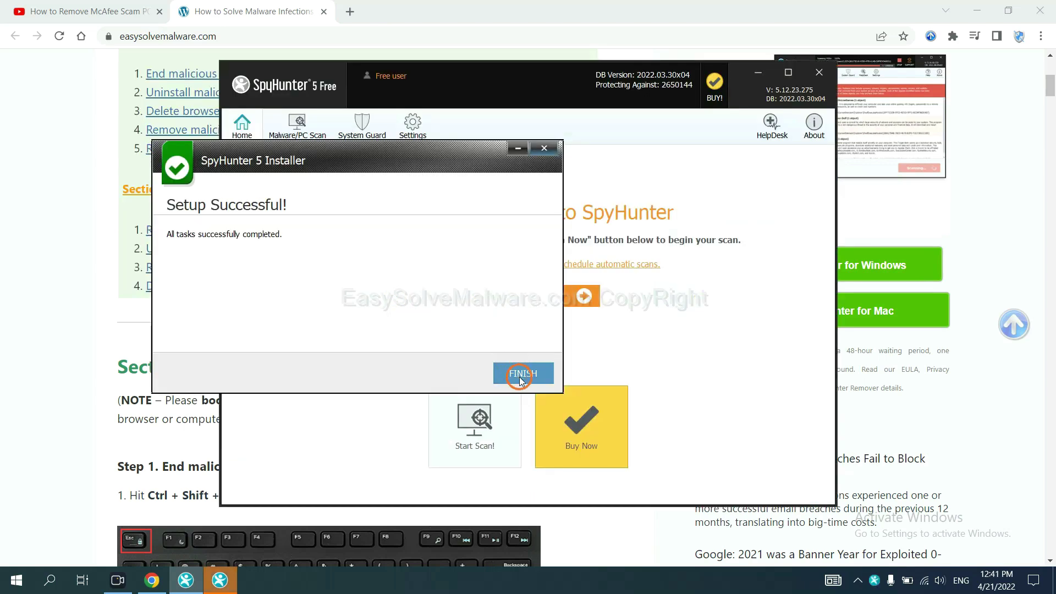
Step: Finish installing SpyHunter, run a malware scan, and continue past the remove360.bat unknown object
click(521, 375)
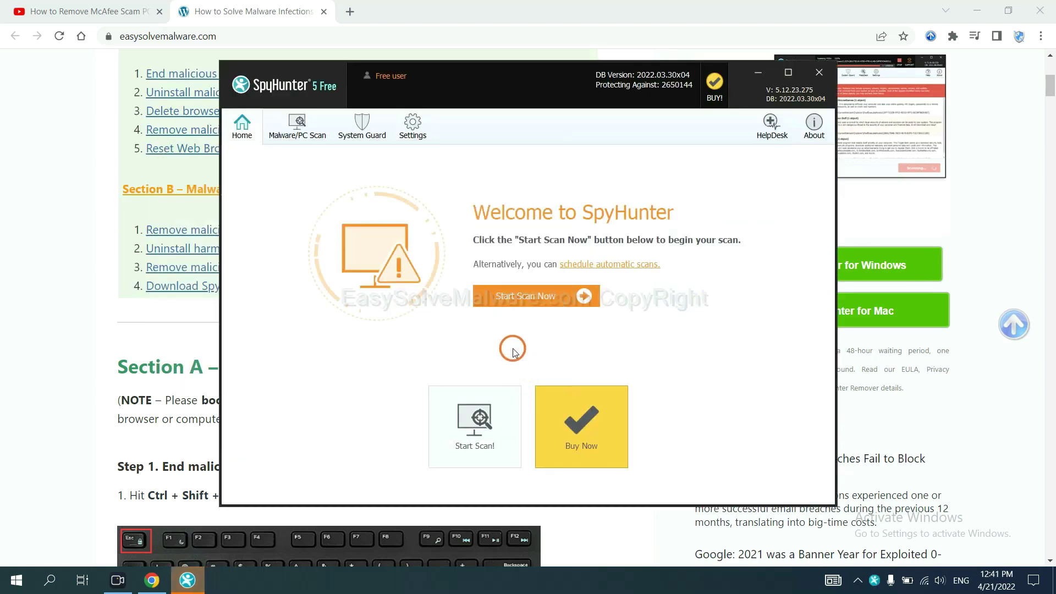
click(520, 299)
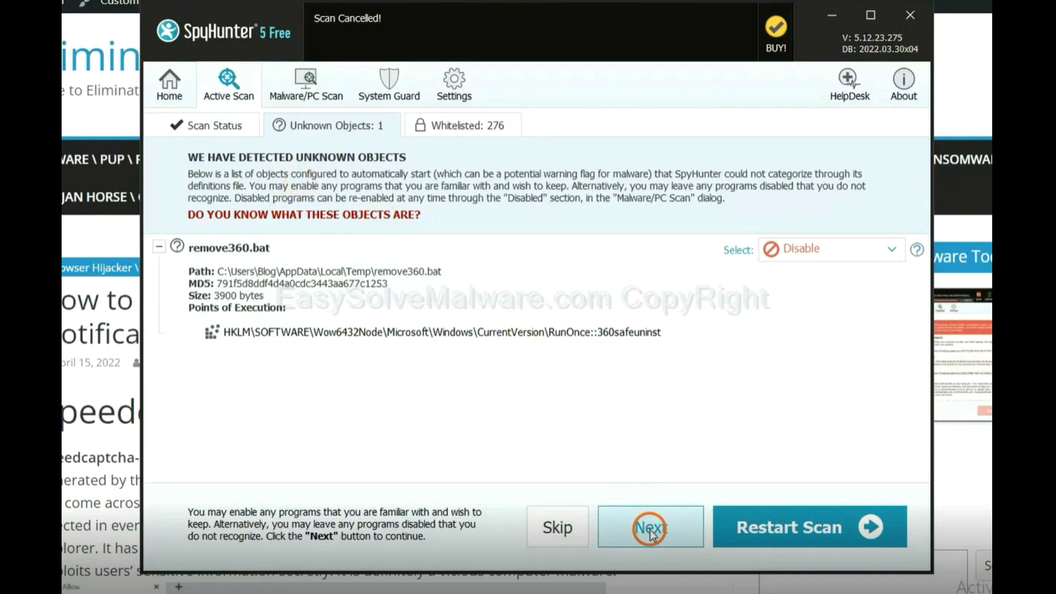
click(649, 526)
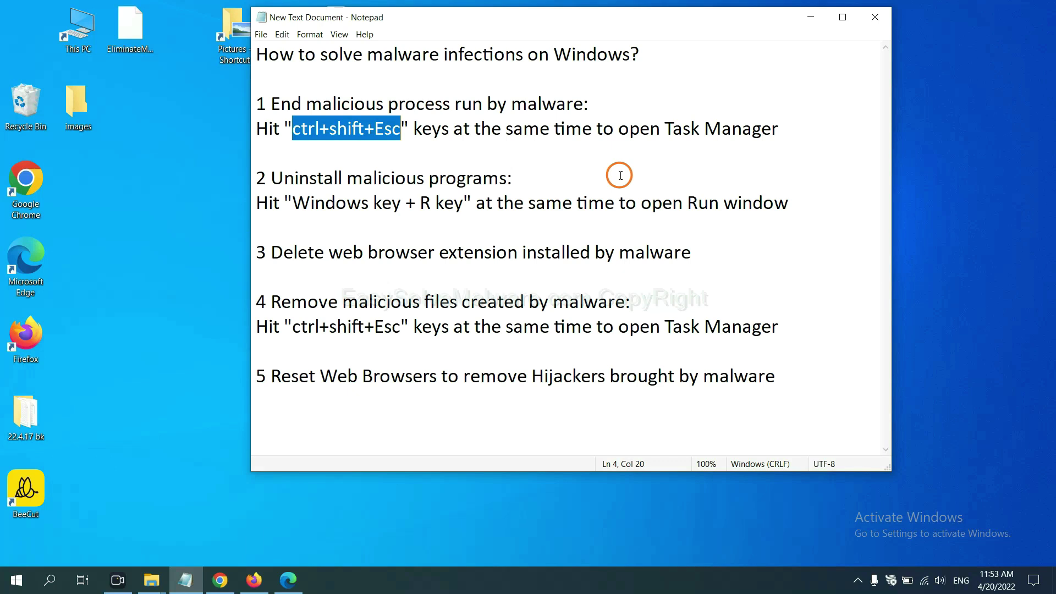
Step: Highlight the Task Manager shortcut in the notes, end Usermode Font Driver Host, and close Task Manager
click(377, 132)
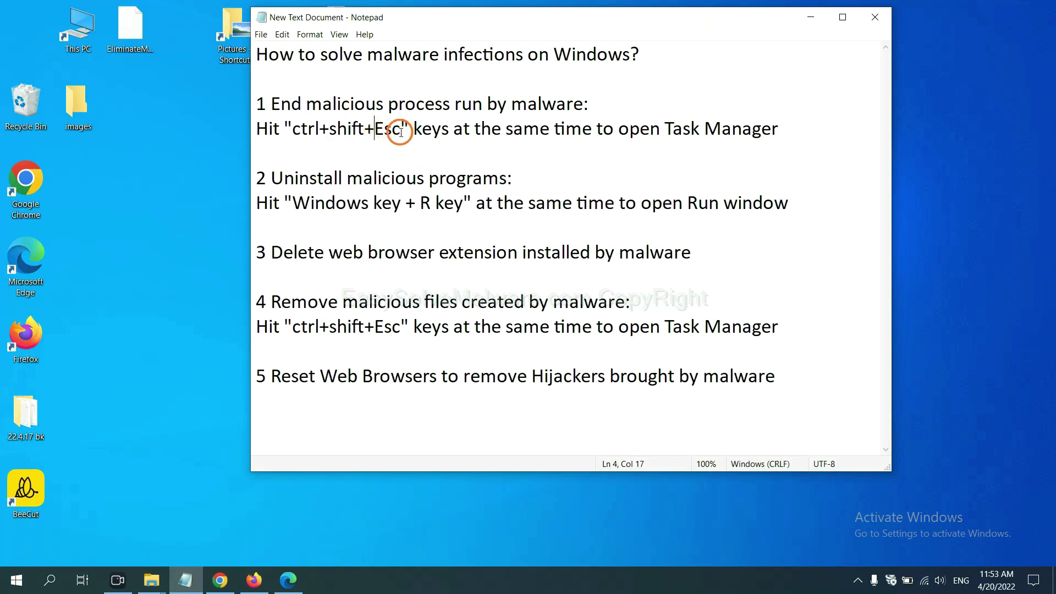
drag(401, 132, 296, 132)
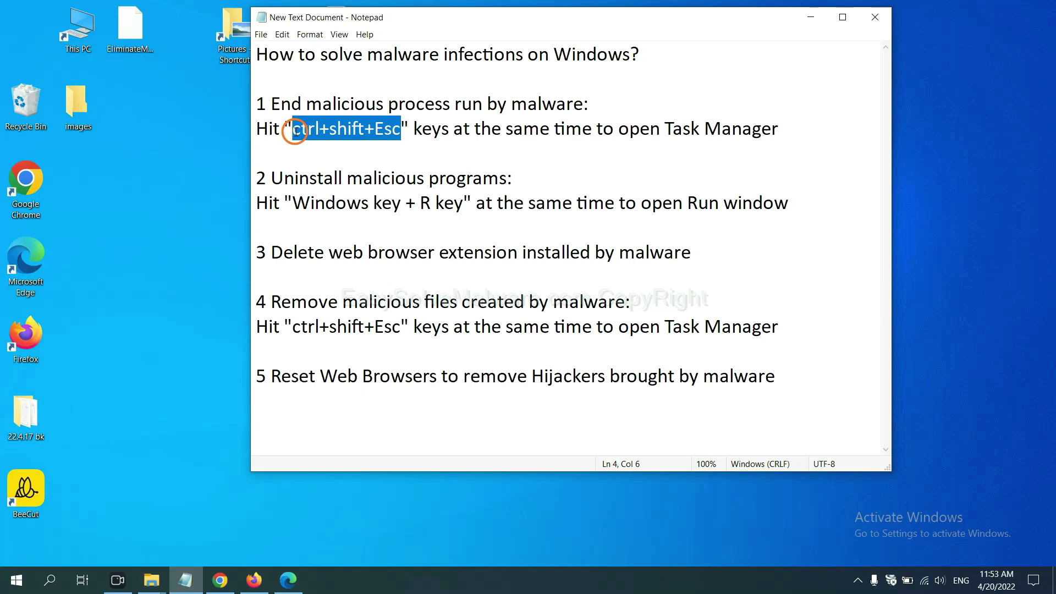
key(ctrl+shift+Escape)
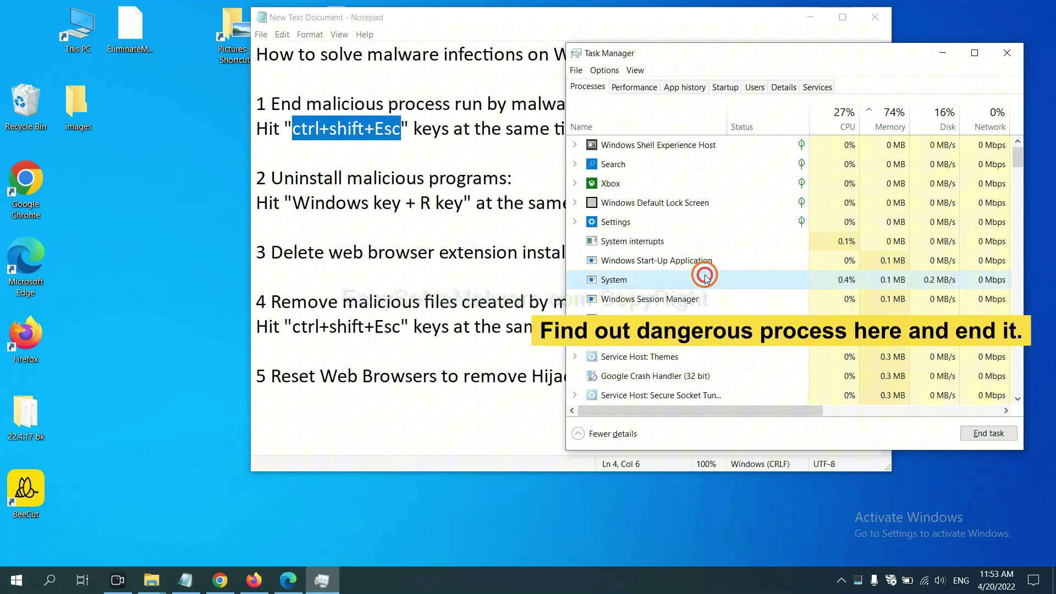
click(702, 319)
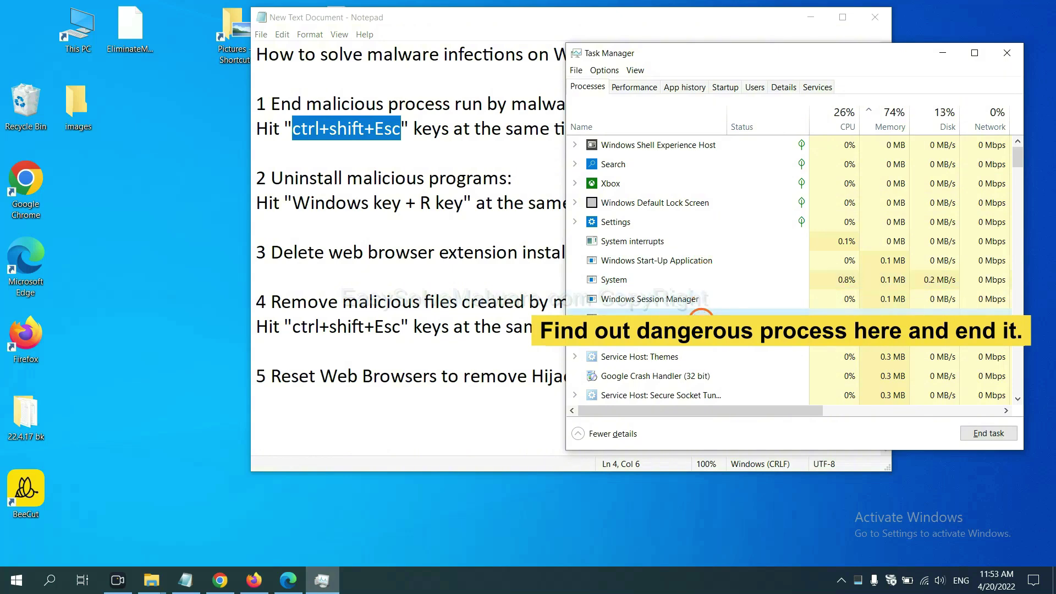
click(999, 434)
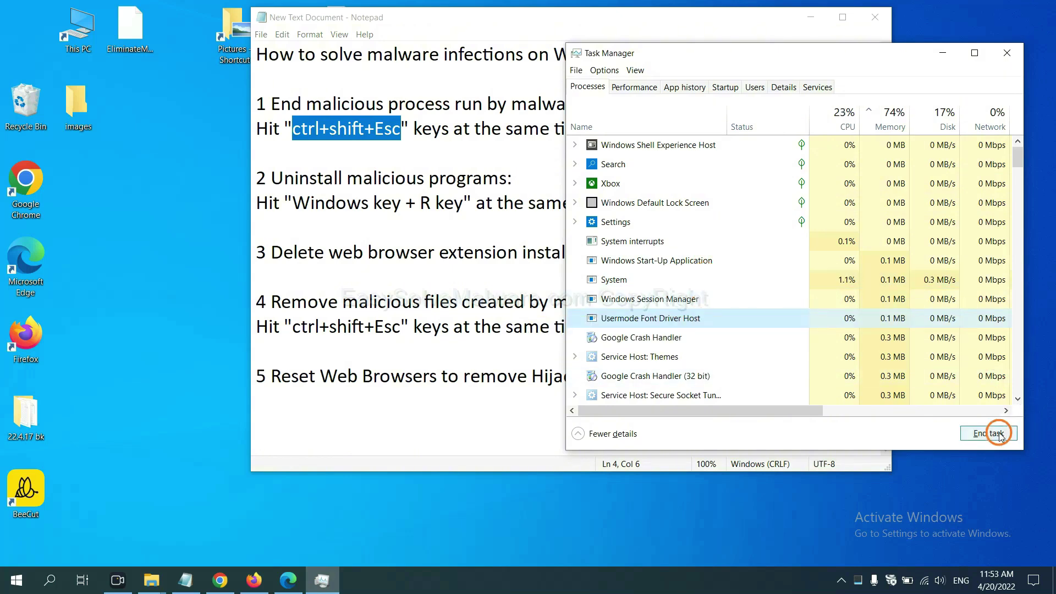
click(1003, 54)
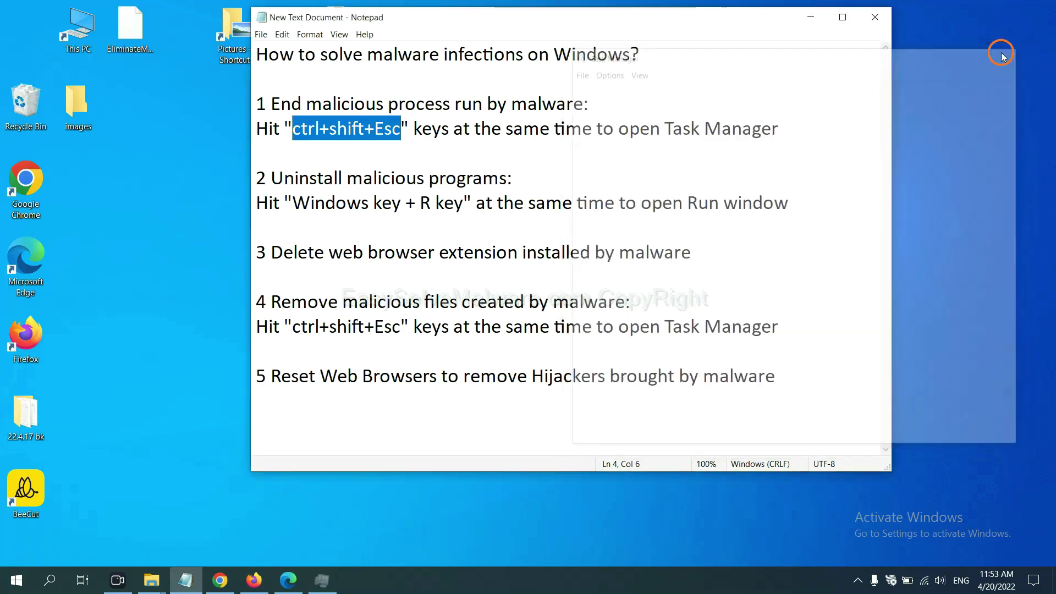
click(655, 183)
Step: Highlight the Run shortcut in the notes and bring up Run with 'control panel' entered
click(482, 199)
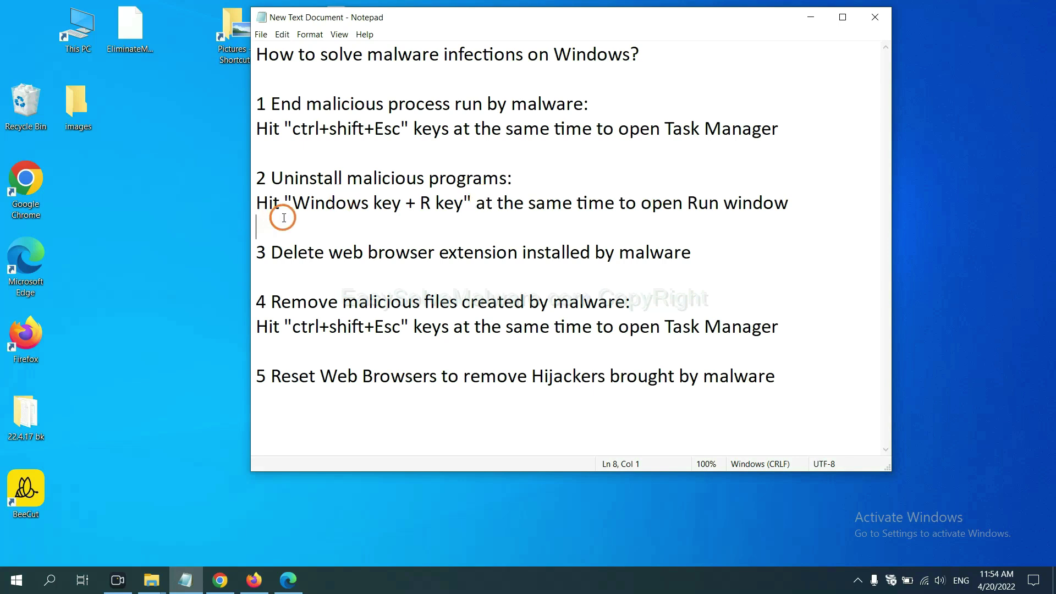
drag(288, 208, 460, 214)
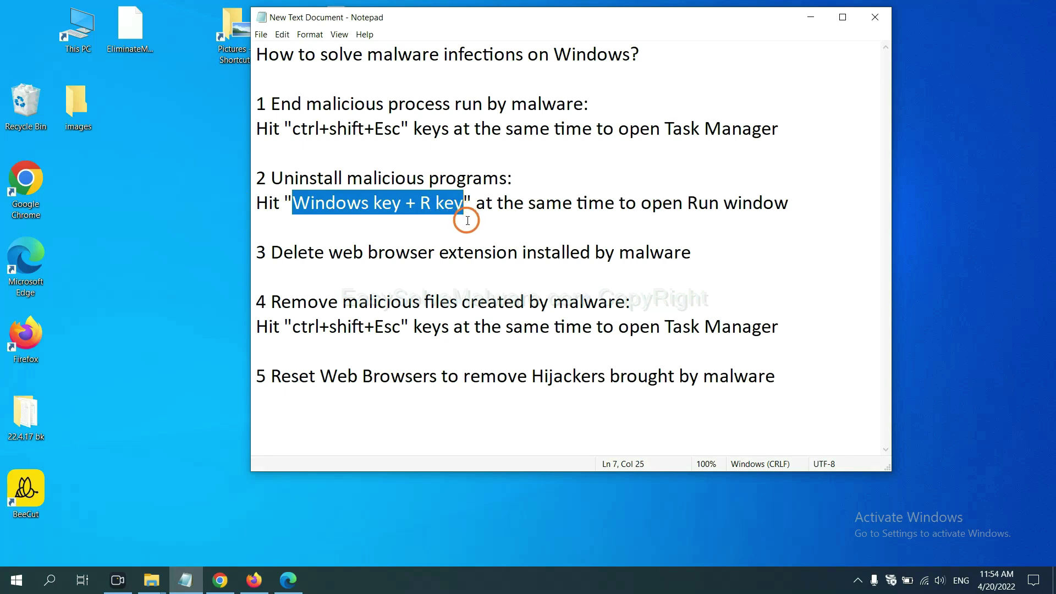
key(super+r)
drag(132, 430, 553, 332)
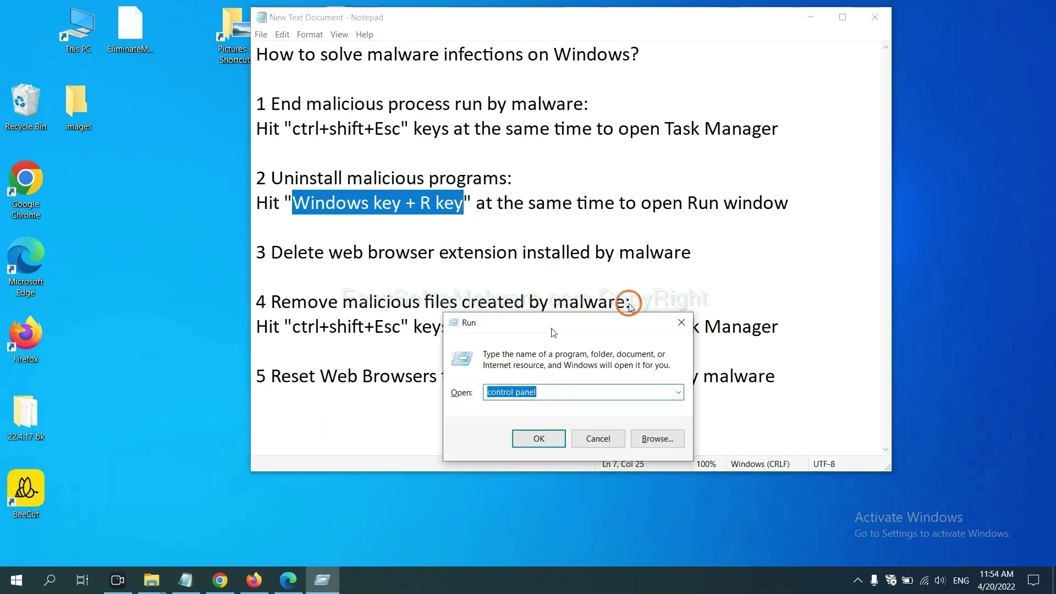
drag(629, 304, 806, 179)
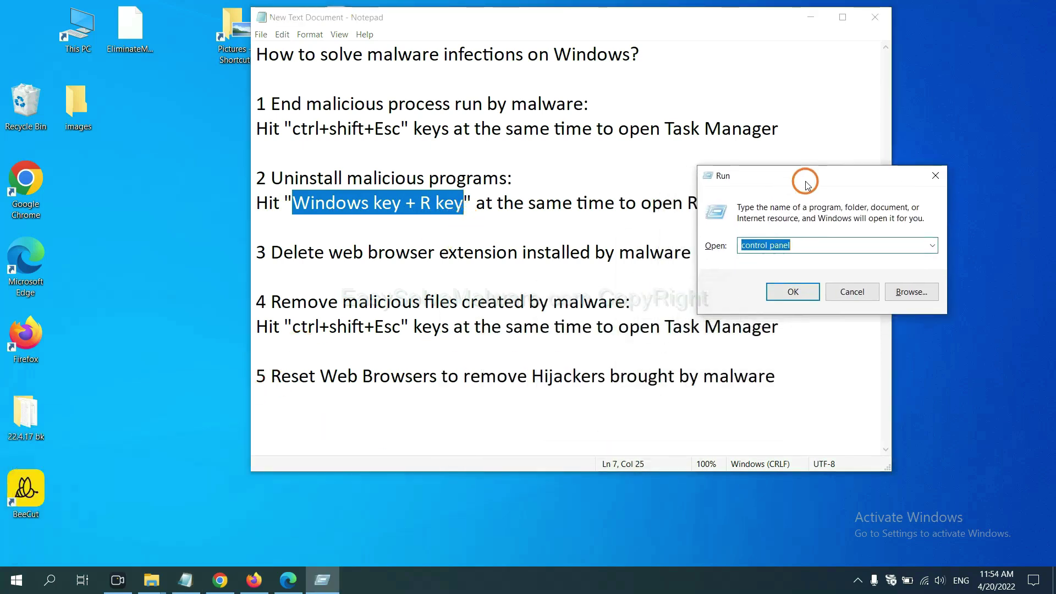
click(813, 244)
drag(809, 245, 745, 247)
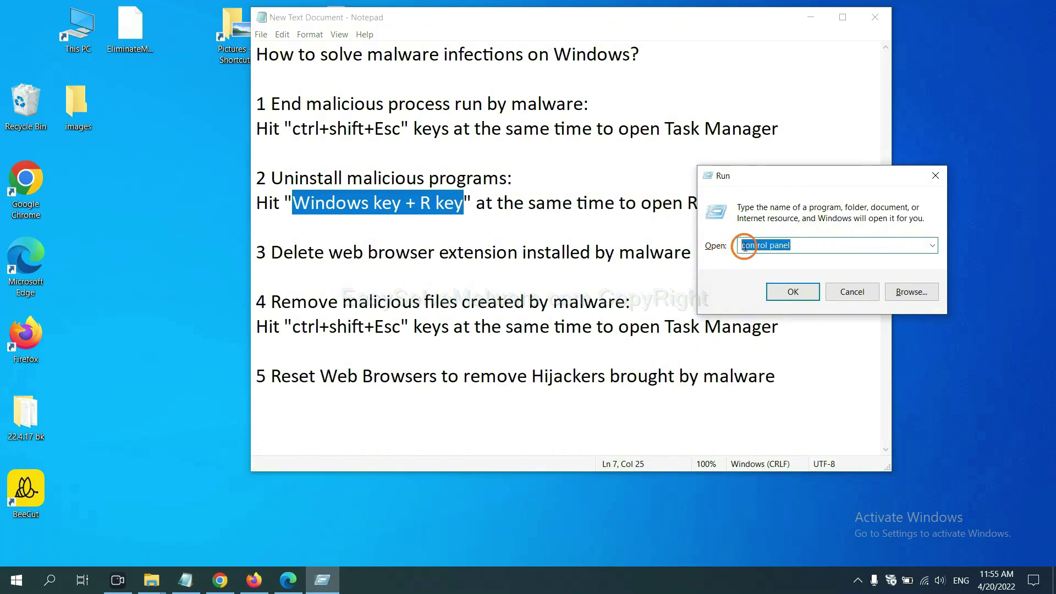
Step: Open Programs and Features, select Xiph.Org Open Codecs, then close the programs window
click(788, 301)
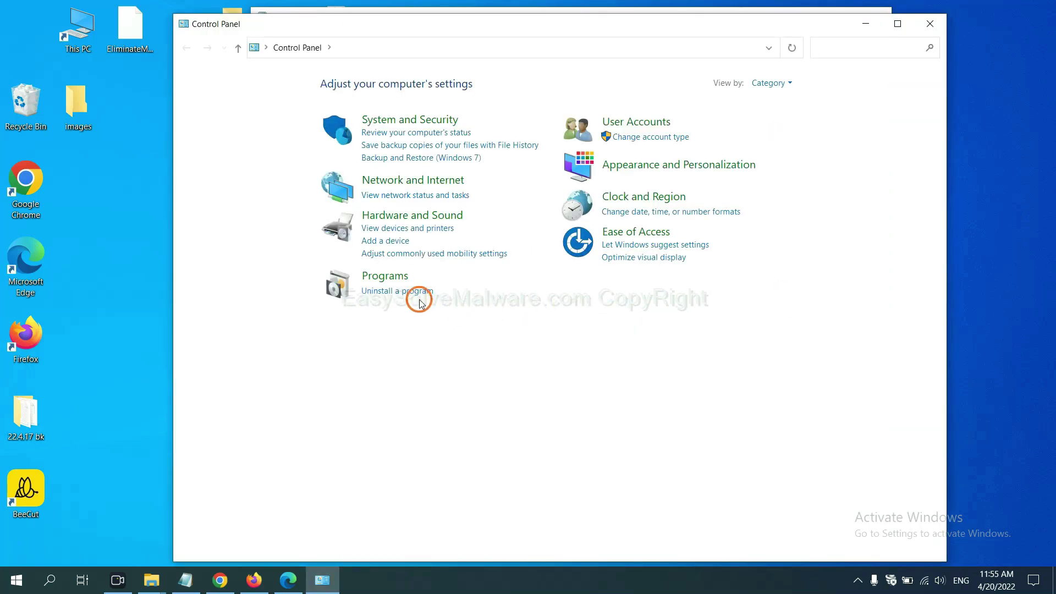
click(417, 292)
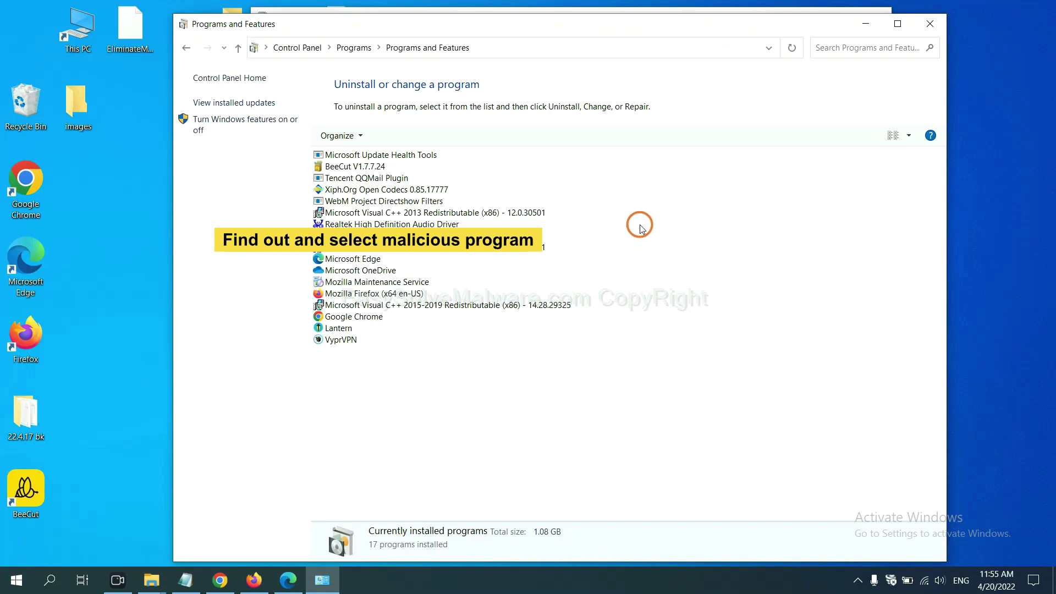
click(415, 190)
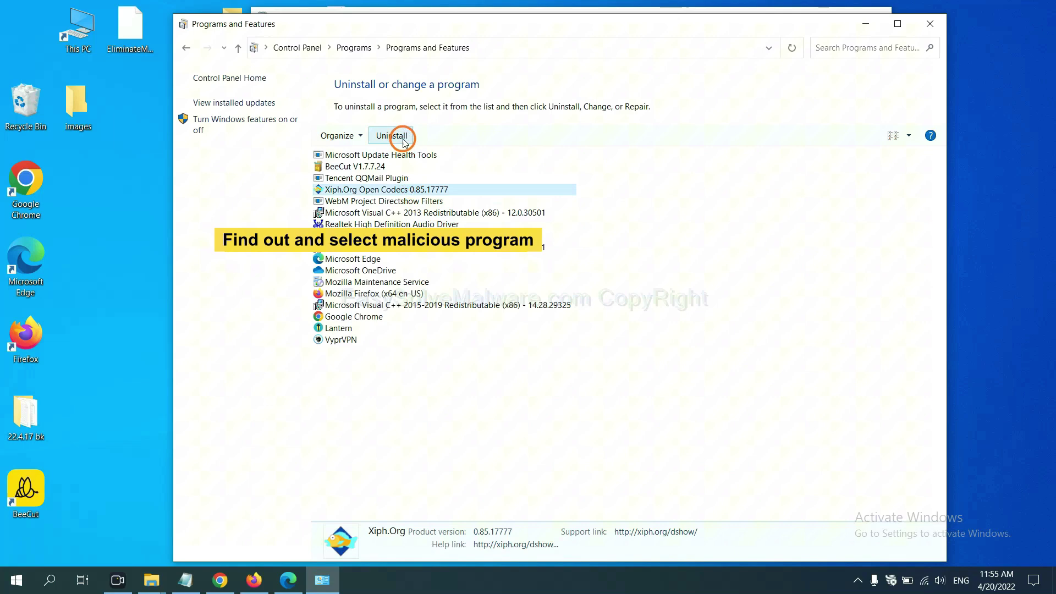
click(929, 24)
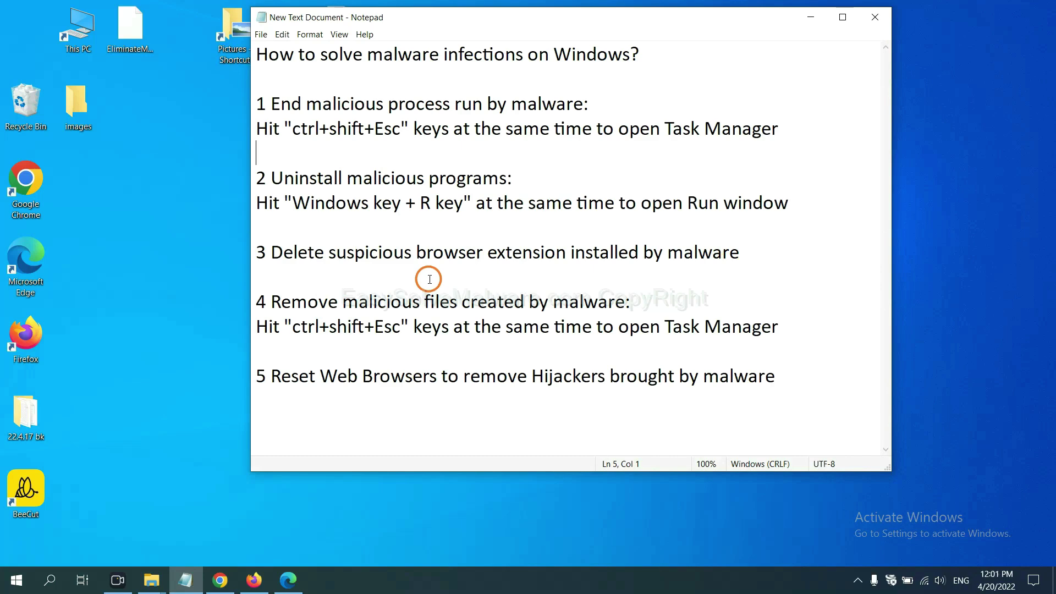
Step: Show Chrome's Extensions page listing Scroll To Top, then move over to Firefox
click(222, 578)
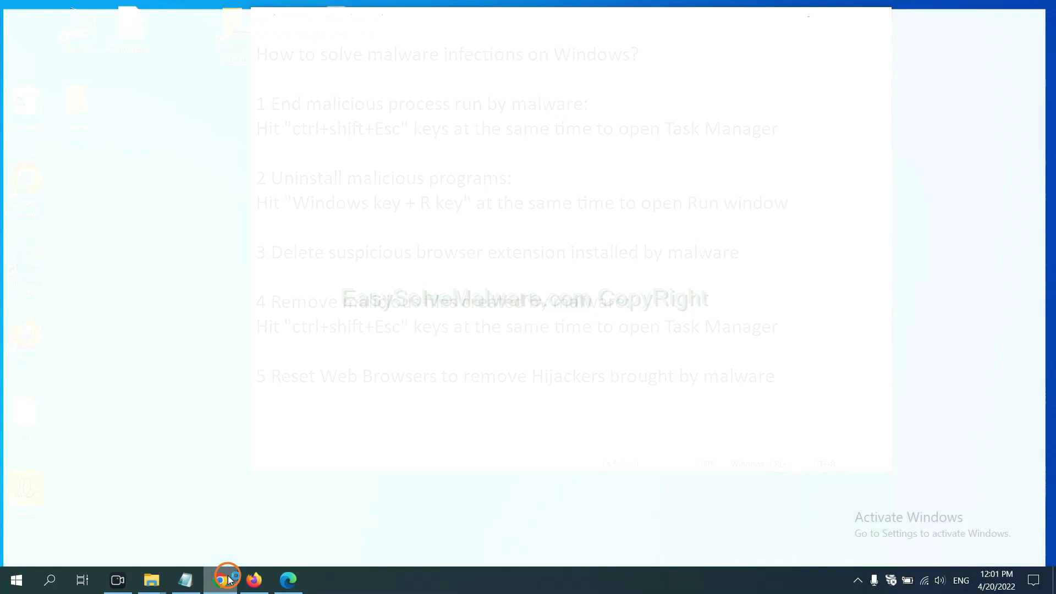
click(1040, 37)
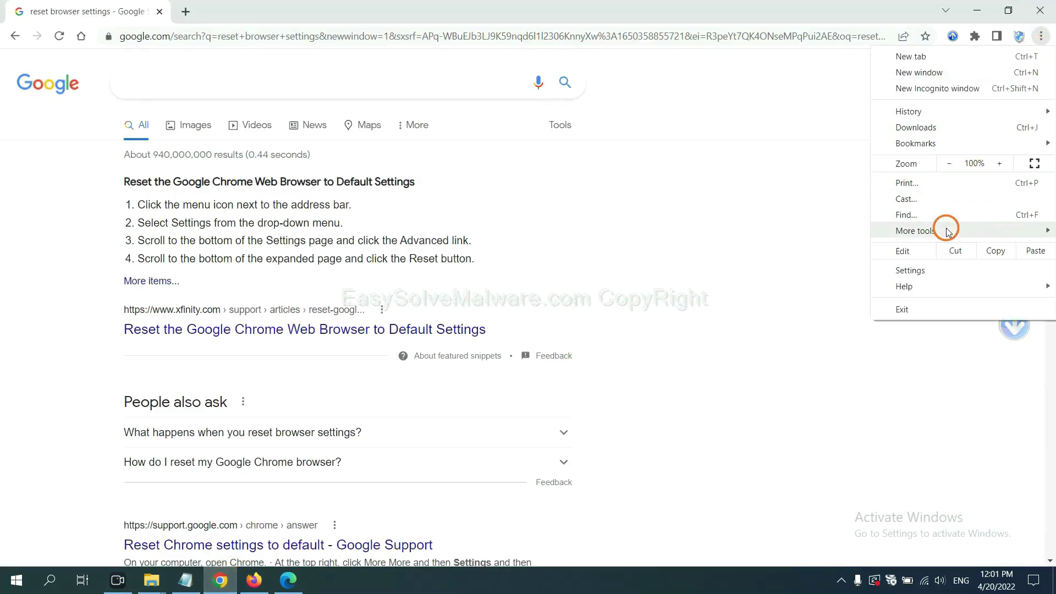
mouse_move(947, 231)
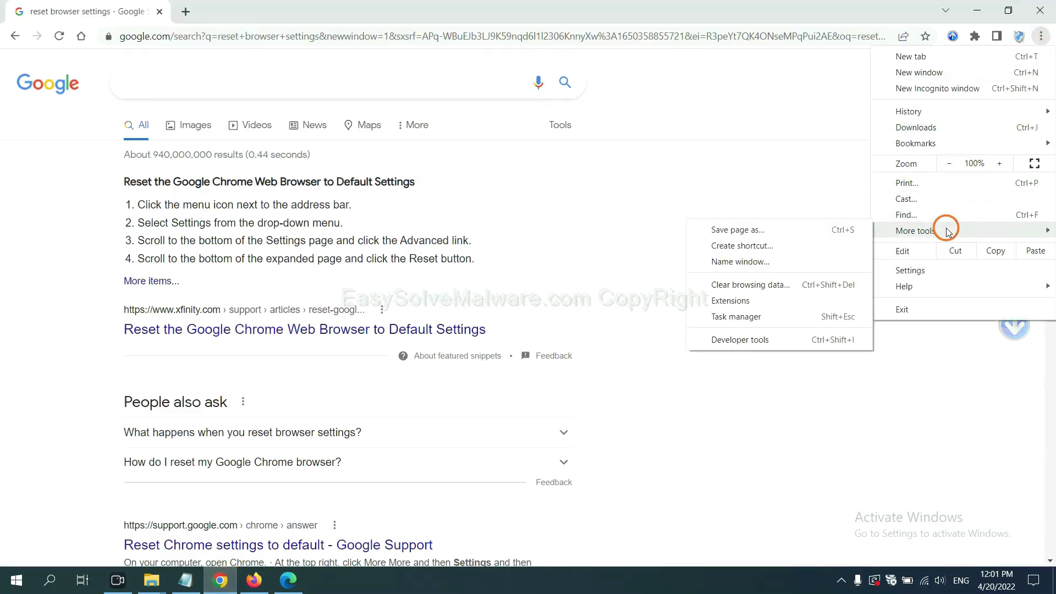
click(777, 301)
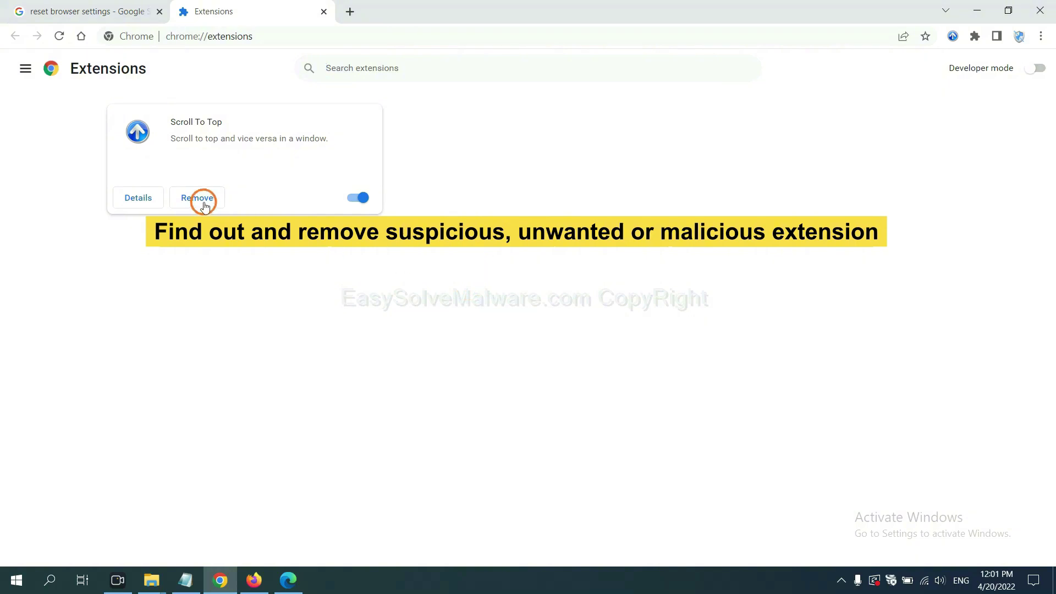
click(254, 579)
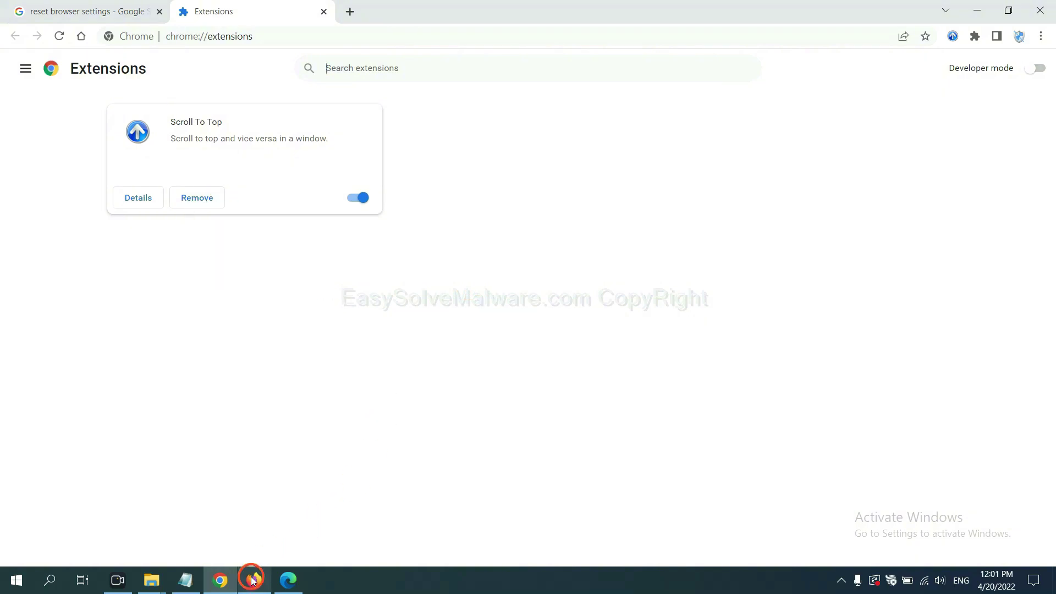
Step: Open Firefox's Add-ons and themes manager and show the removal options for GIPHY for Firefox
click(1040, 44)
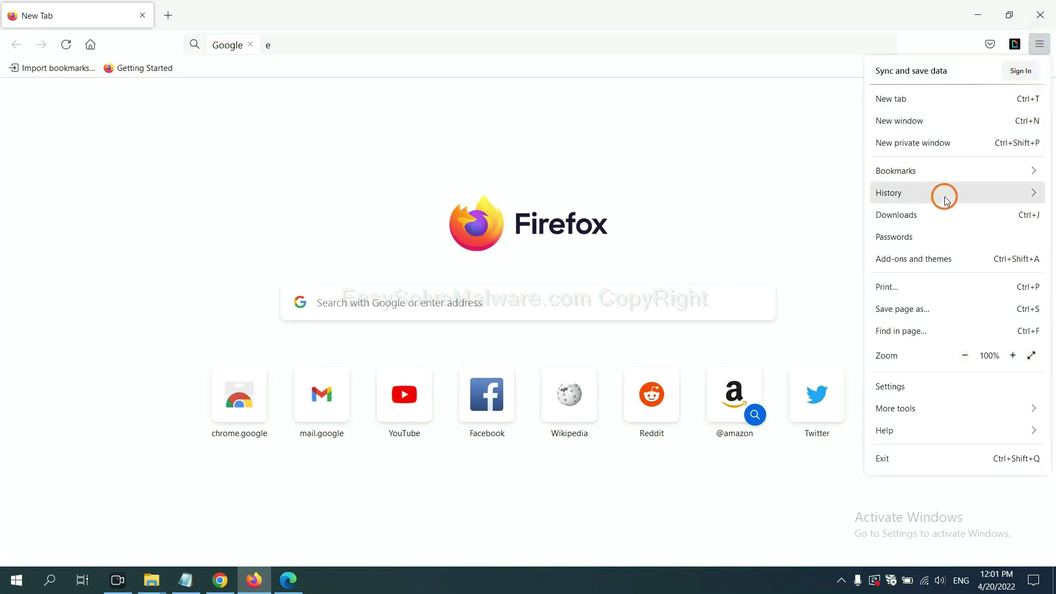
click(924, 268)
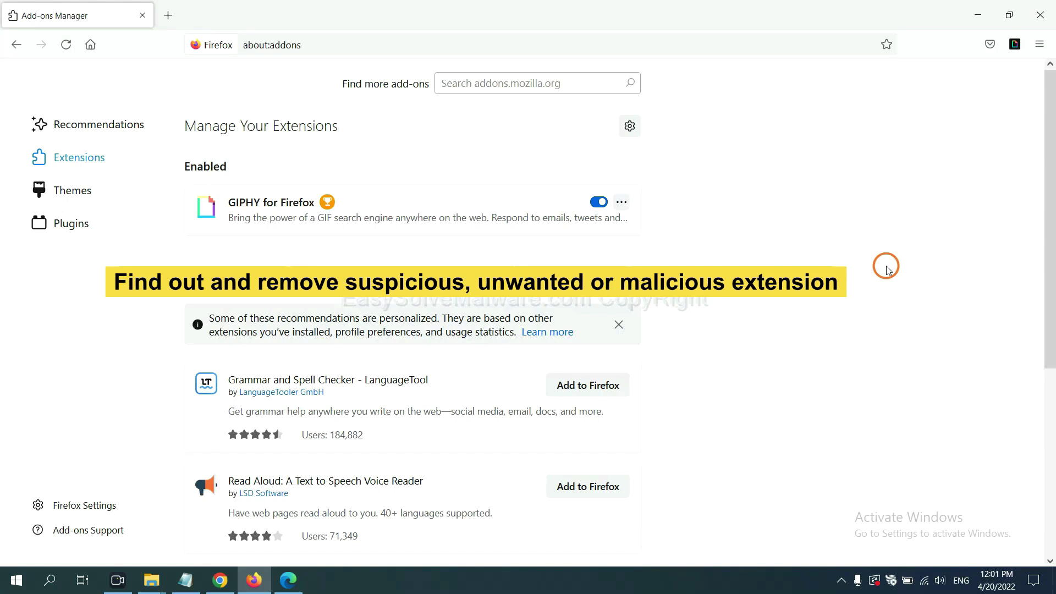
click(621, 203)
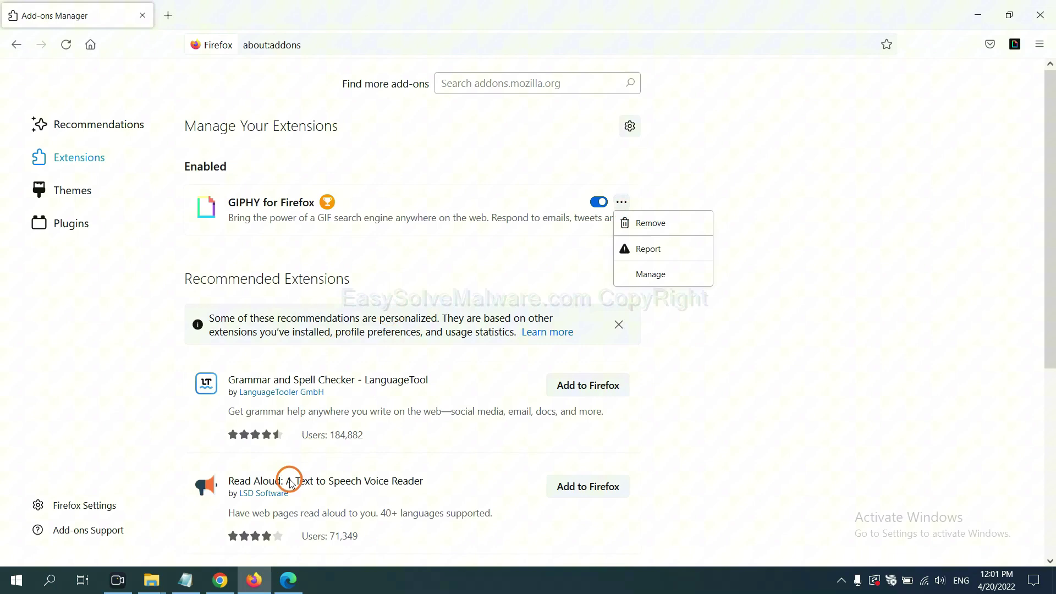
Step: Remove the ArcVpn Free Fast VPN Proxy extension from Edge, then show the desktop
click(288, 580)
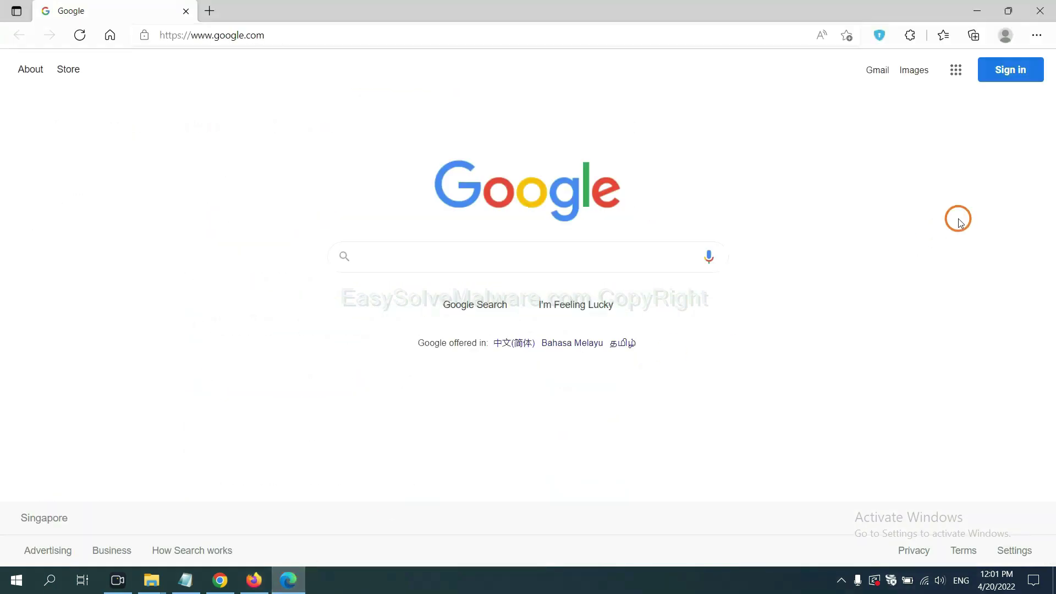
click(1036, 38)
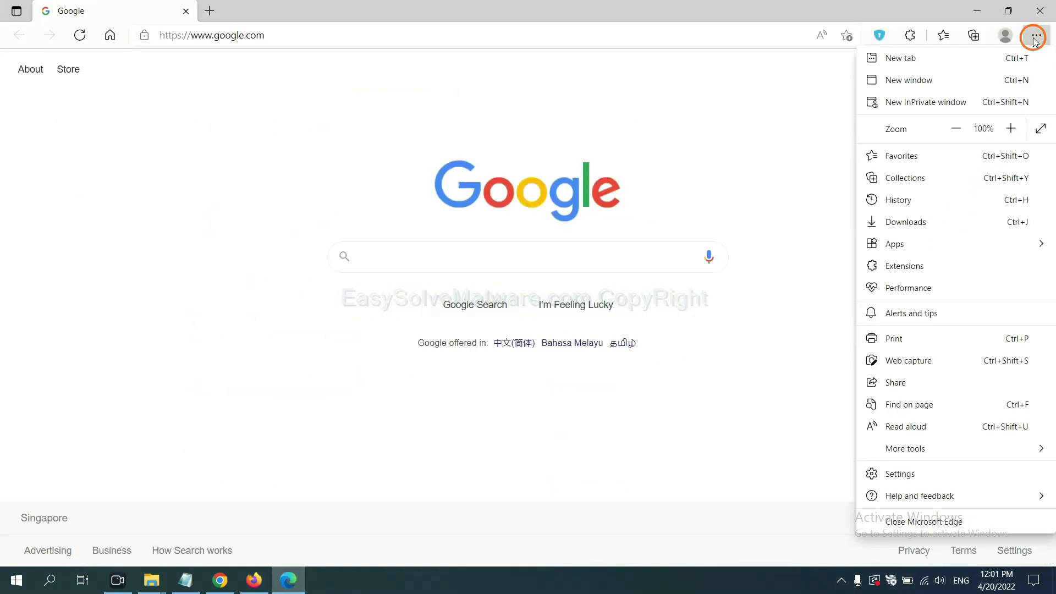
right_click(908, 266)
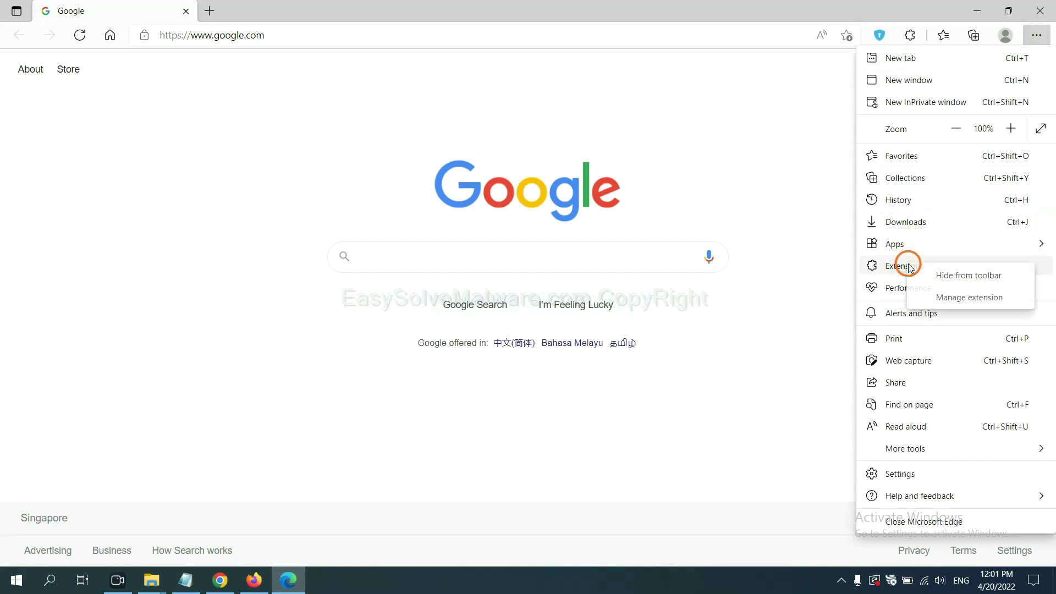
click(948, 298)
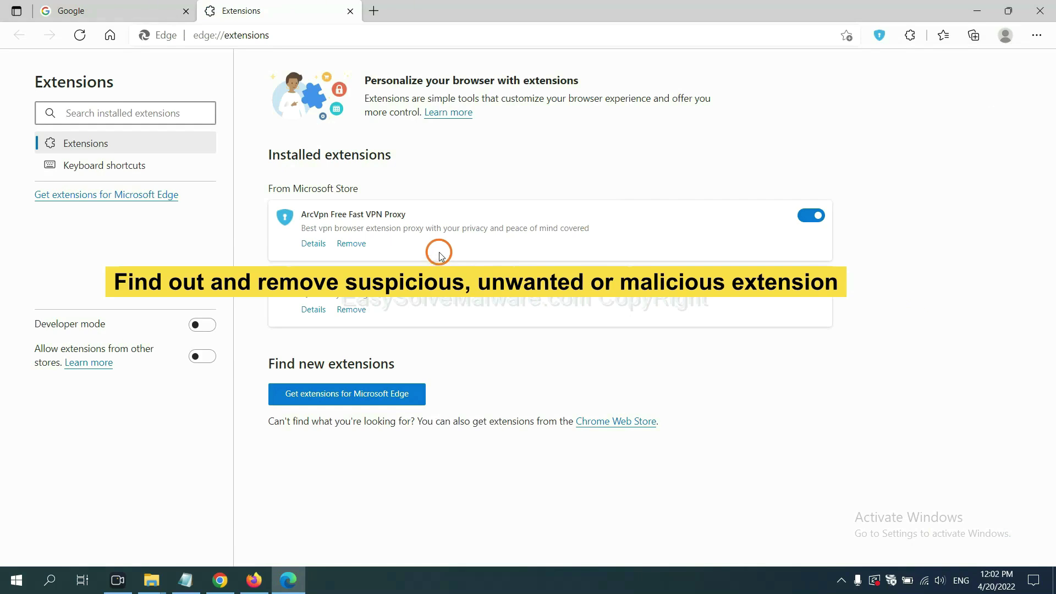
click(362, 247)
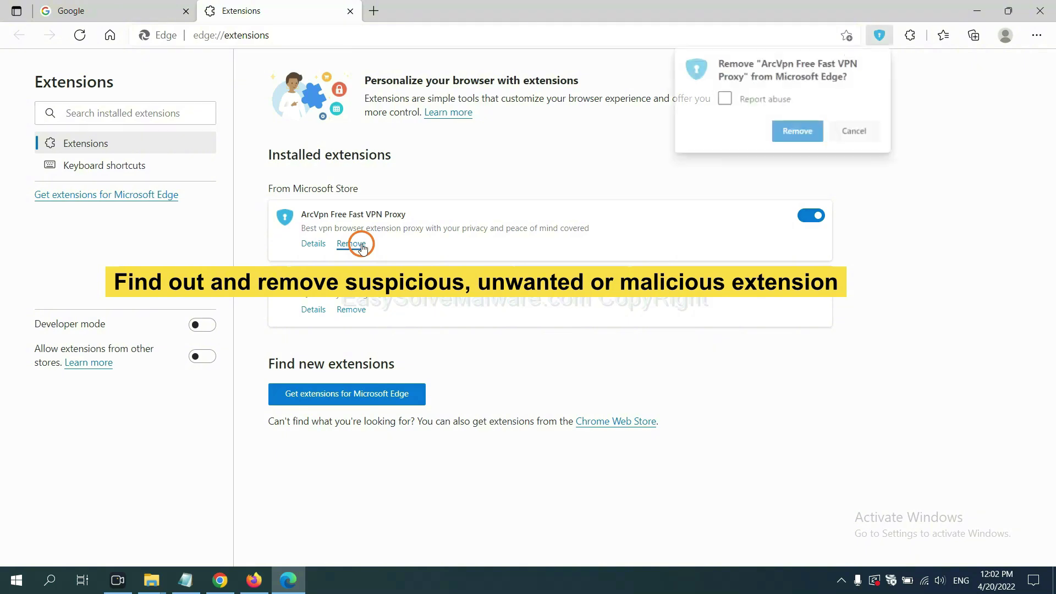
click(790, 135)
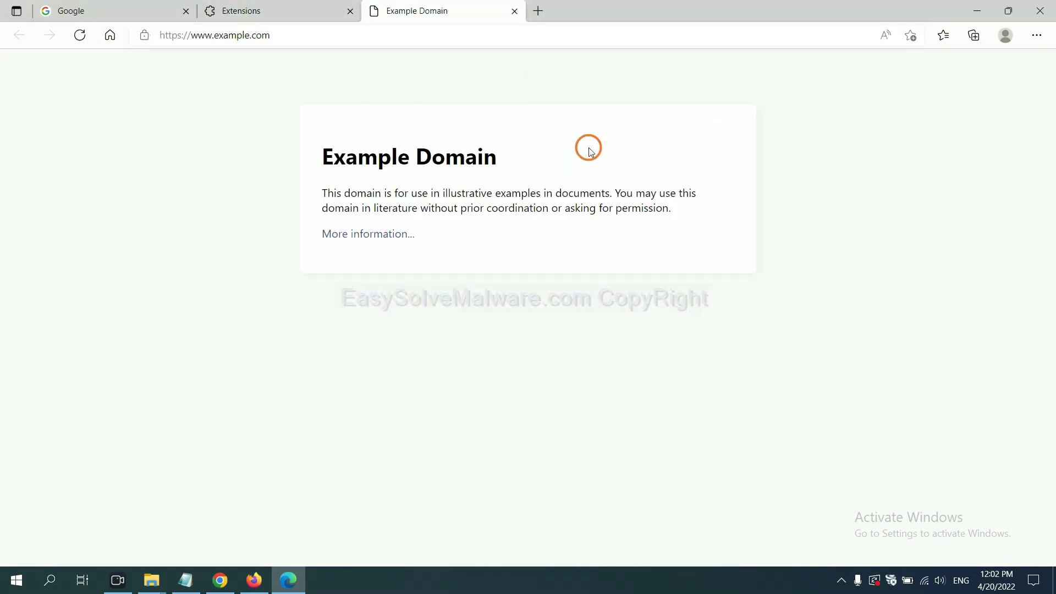
click(1053, 586)
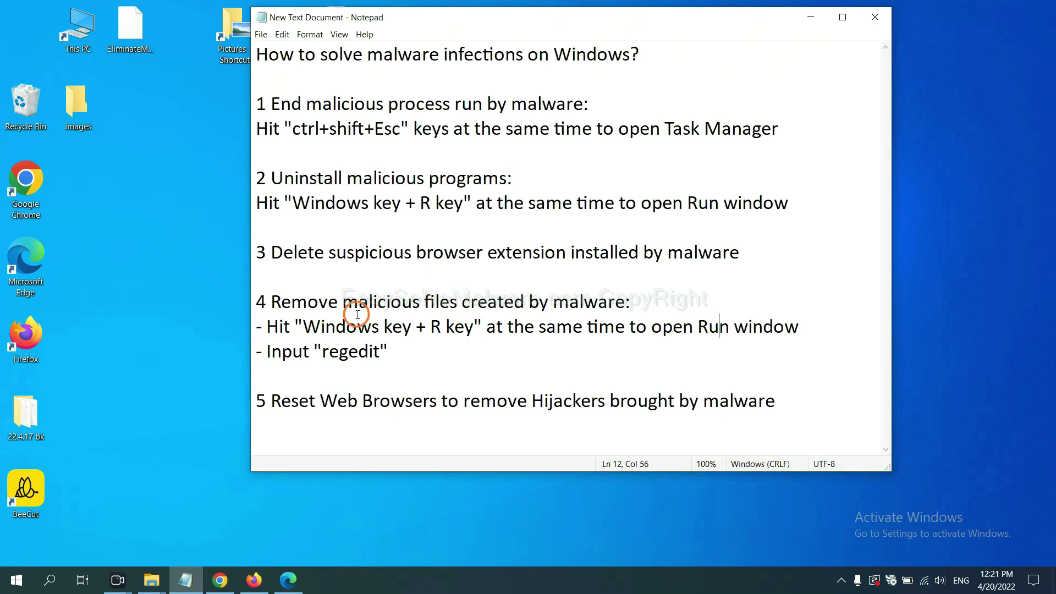
Step: Highlight the step 4 notes and launch Registry Editor with regedit from Run
drag(269, 325, 599, 342)
click(614, 330)
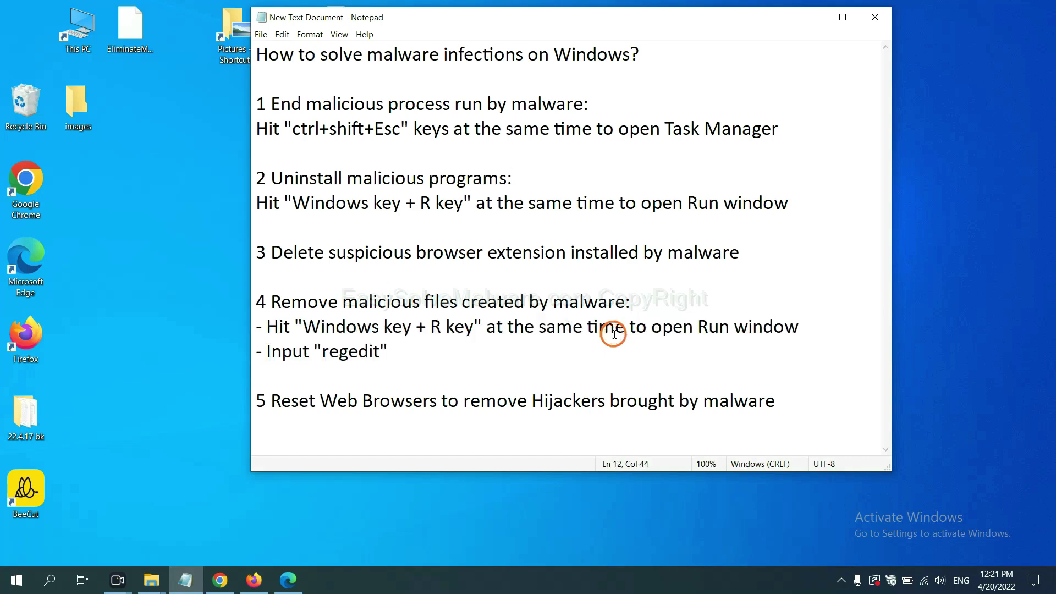
key(super+r)
drag(194, 421, 849, 210)
click(770, 286)
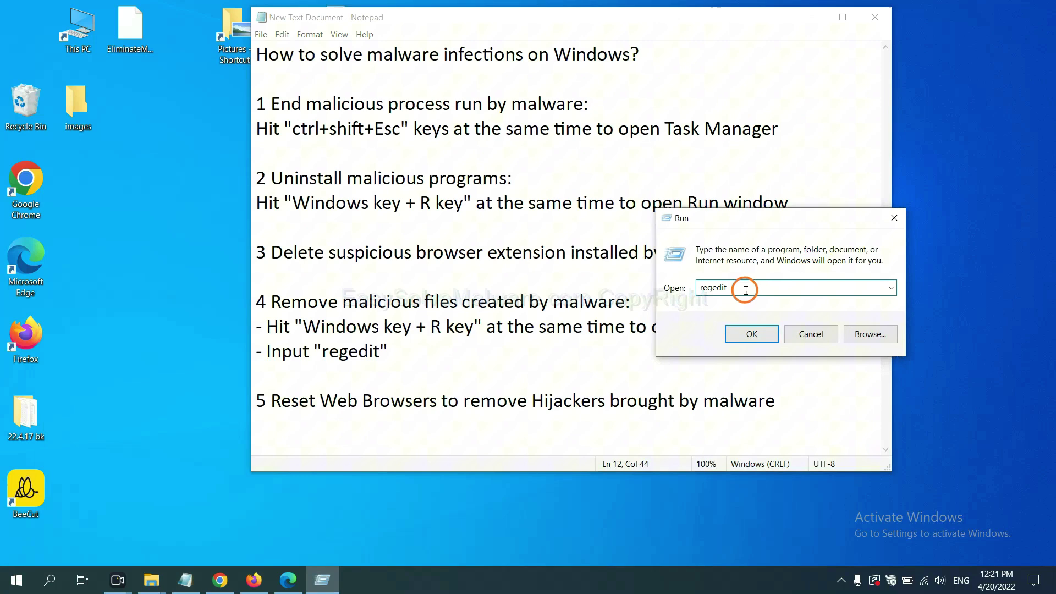
click(751, 334)
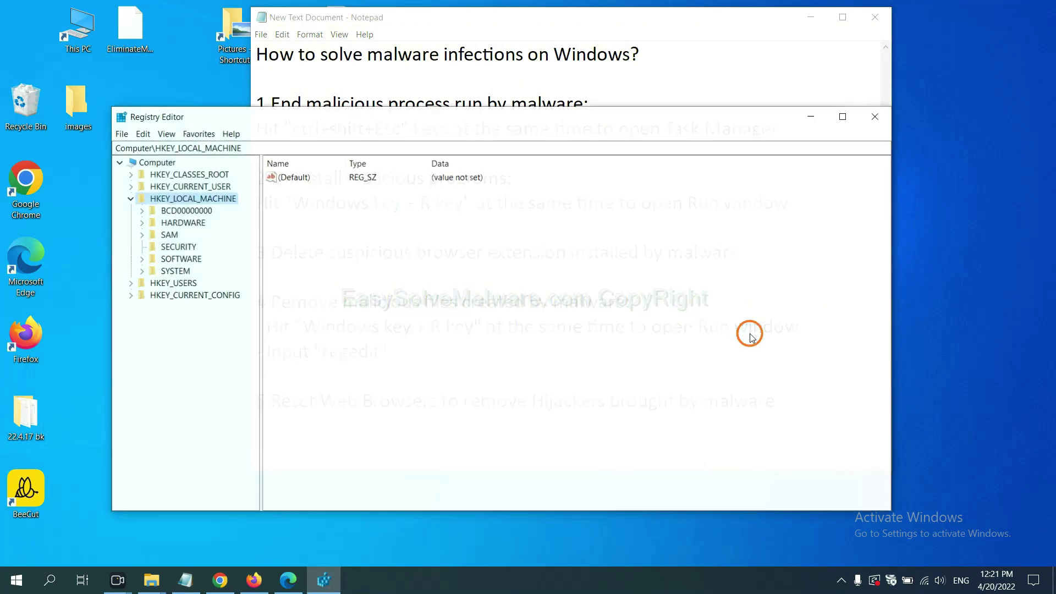
Step: Open Registry Editor's Find dialog from the Edit menu and start typing the malware name ('be')
click(142, 134)
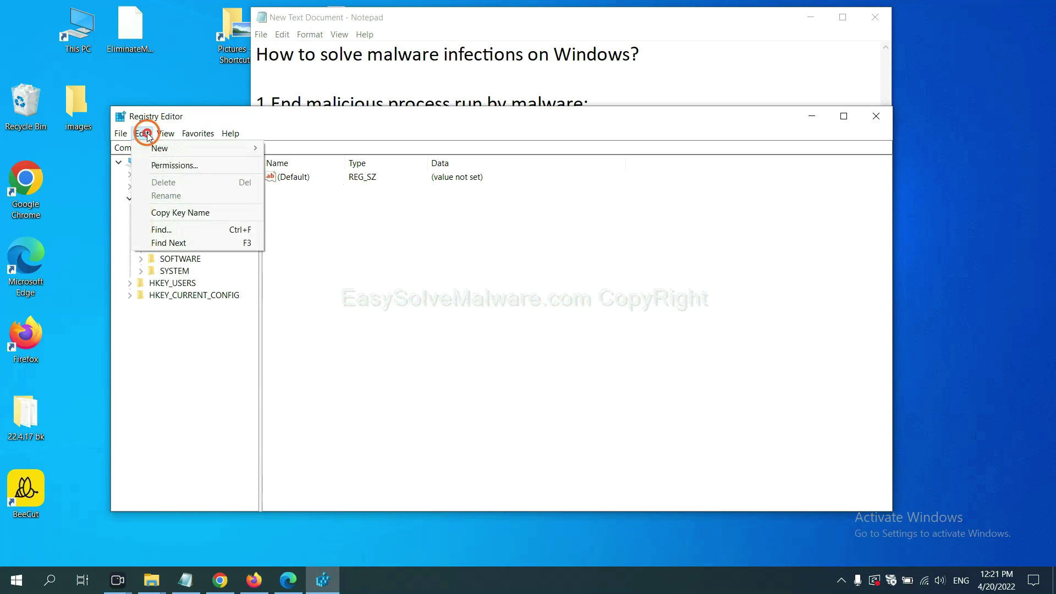
click(186, 231)
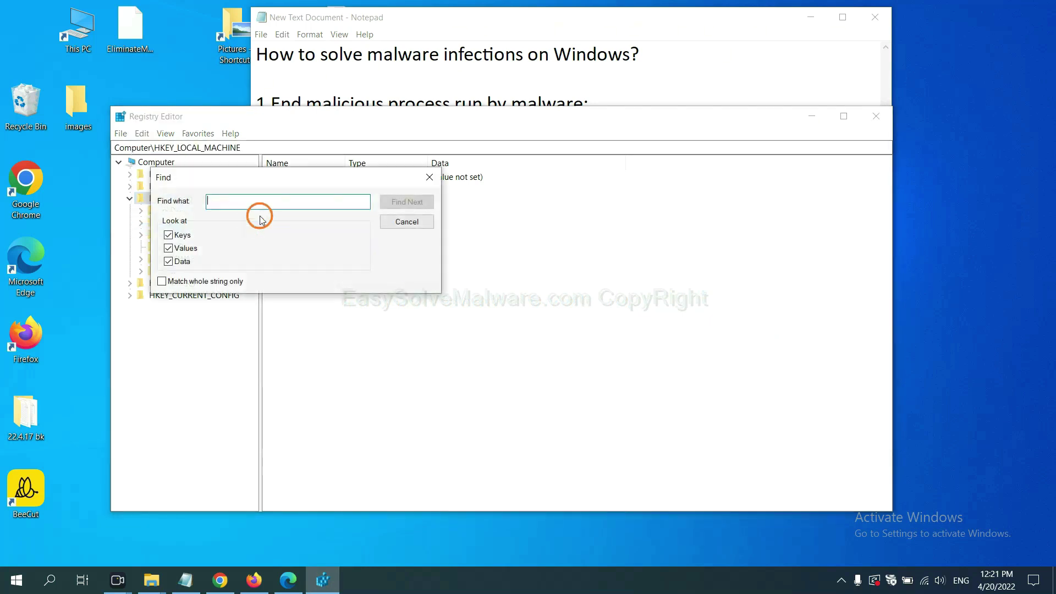
drag(299, 170, 400, 198)
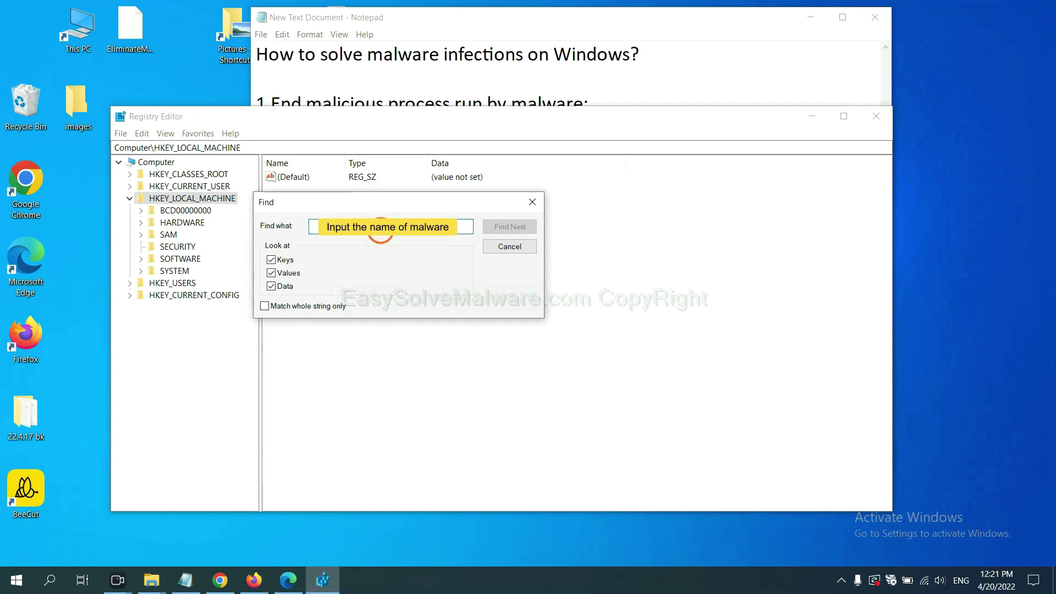
text(be)
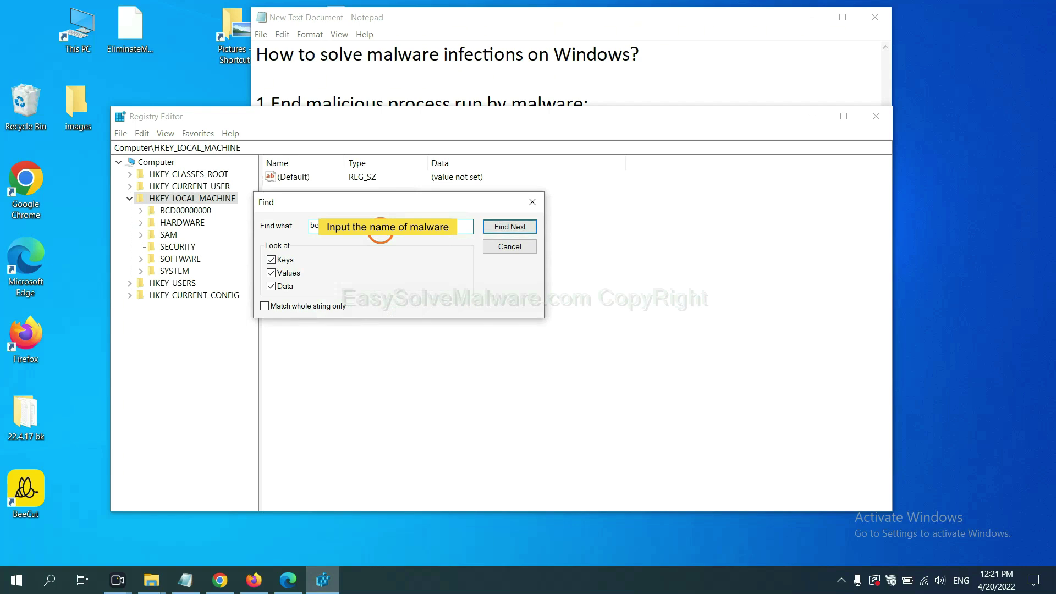
Step: Find the next registry match to reach FEATURE_BROWSER_EMULATION with BeeCut.exe and show its key options
click(510, 226)
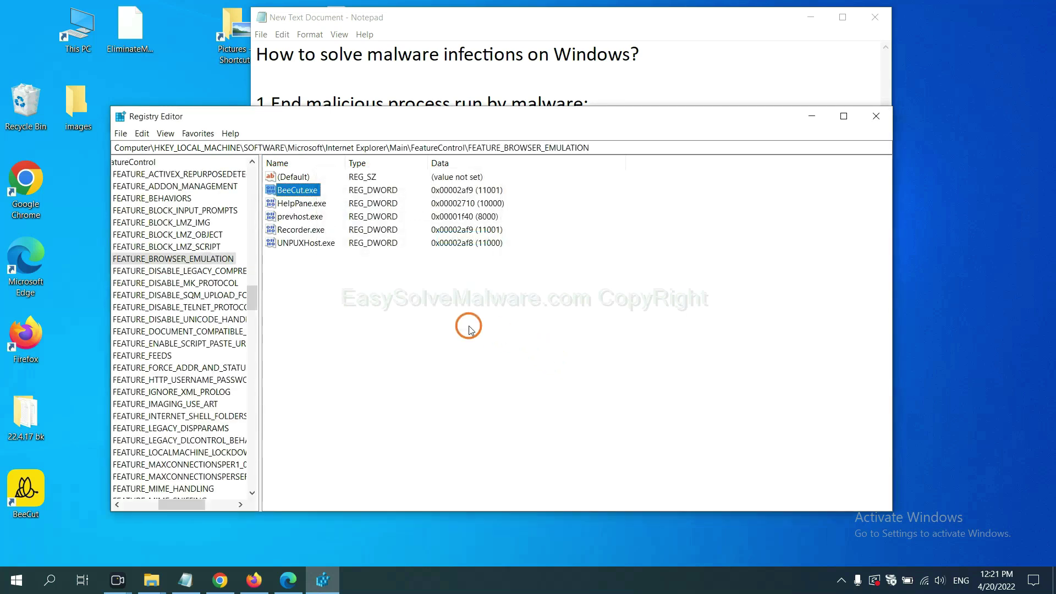
mouse_move(180, 503)
mouse_down()
mouse_move(155, 501)
mouse_move(167, 502)
mouse_up()
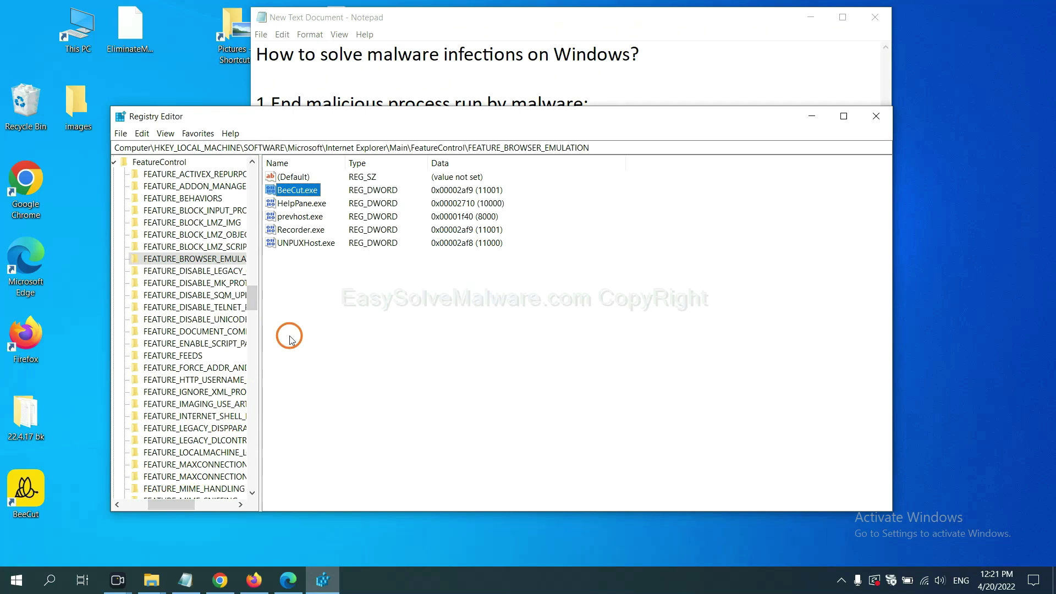
right_click(215, 261)
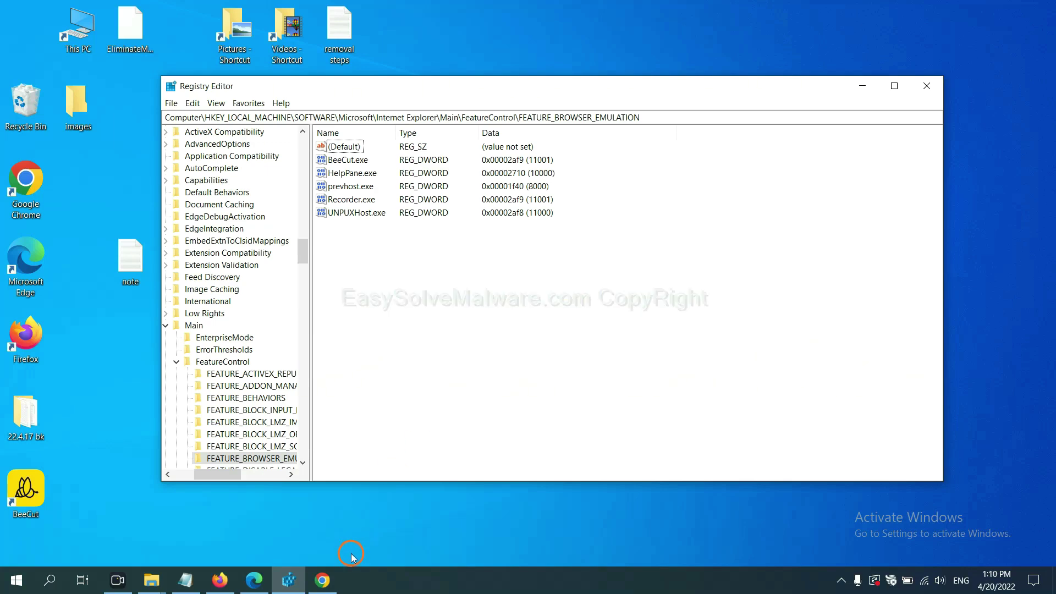
Step: Return to the easysolvemalware.com guide in Chrome and scroll through its malware removal steps
click(323, 580)
scroll(766, 358, down, 1)
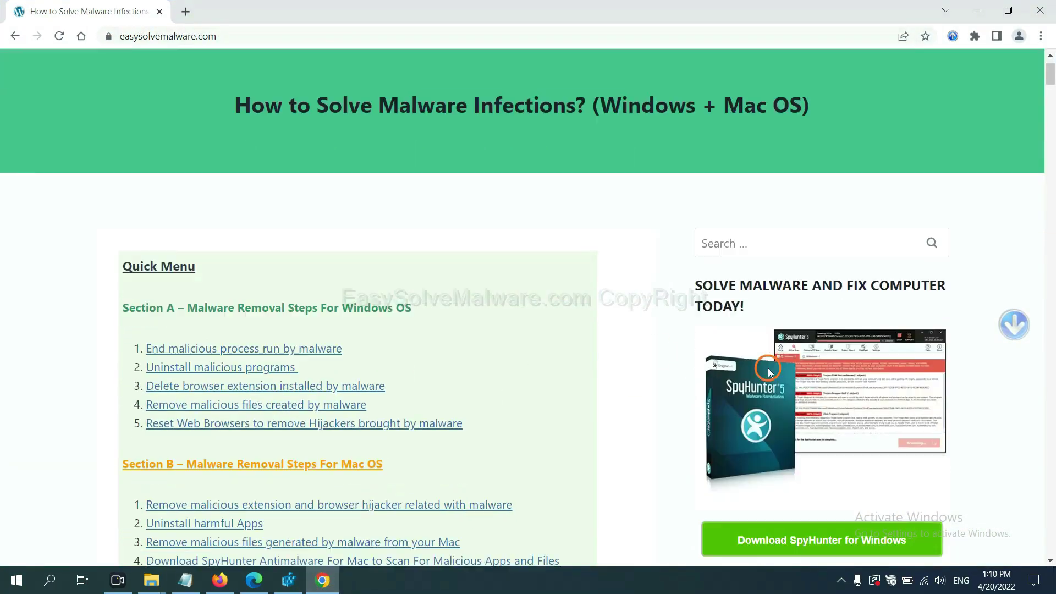
scroll(762, 385, up, 1)
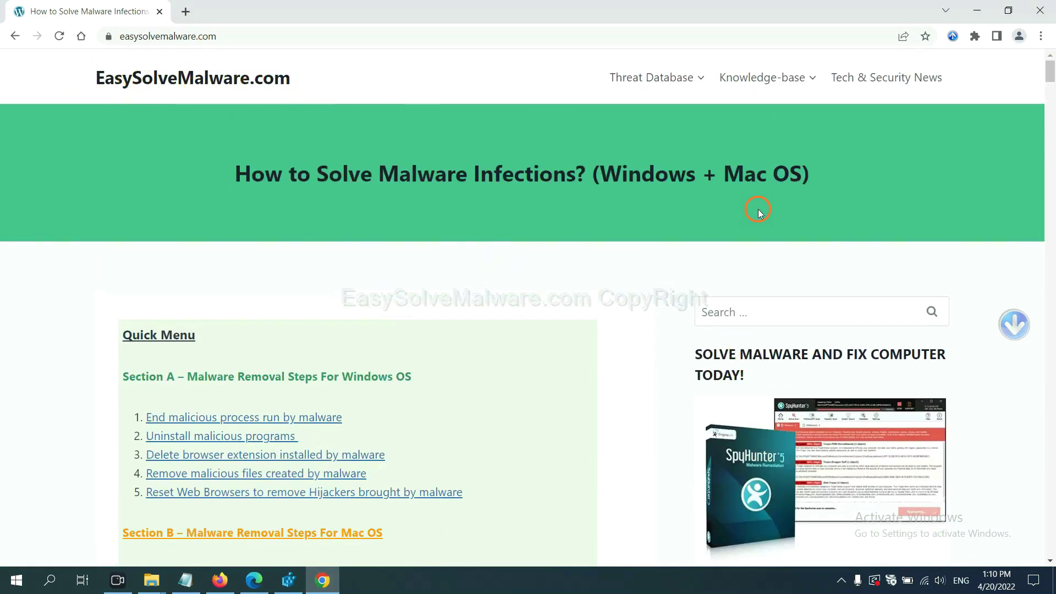
scroll(876, 407, down, 2)
scroll(836, 336, down, 1)
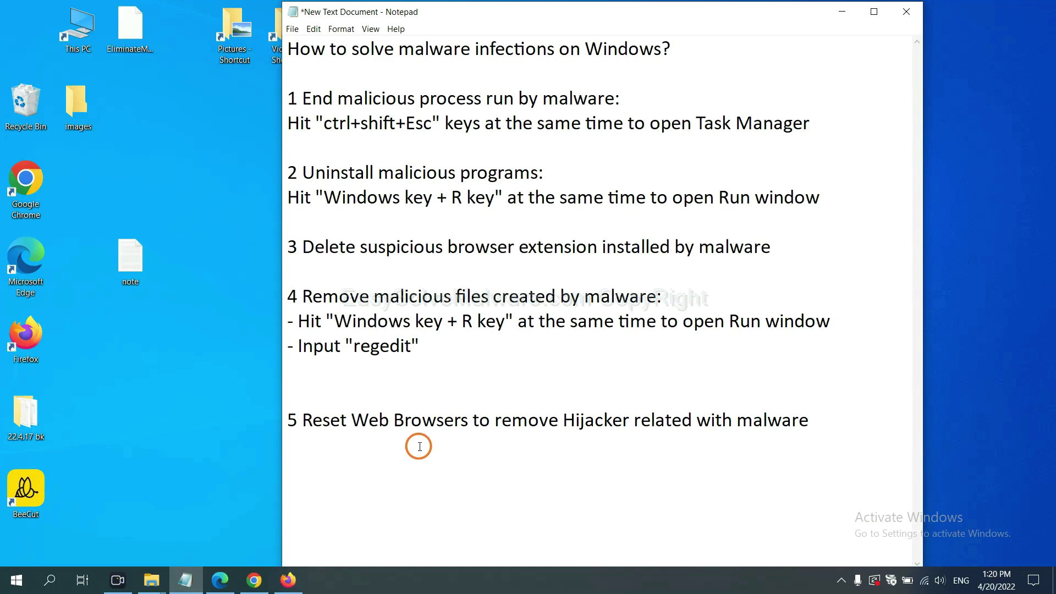
Step: Search Chrome settings for 'reset', open the restore-defaults confirmation, then move to Firefox
click(250, 582)
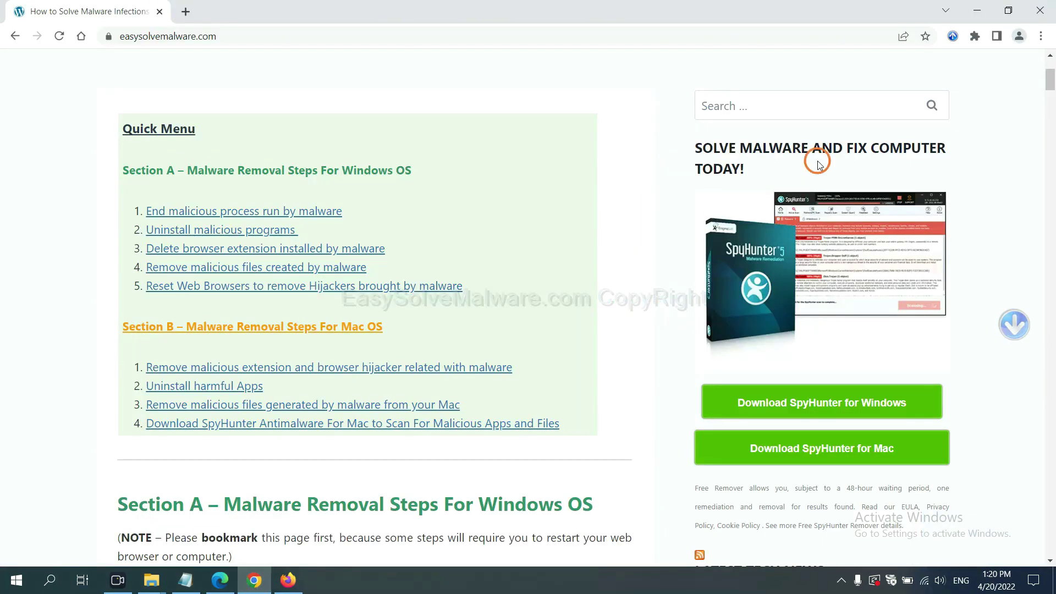
click(1042, 38)
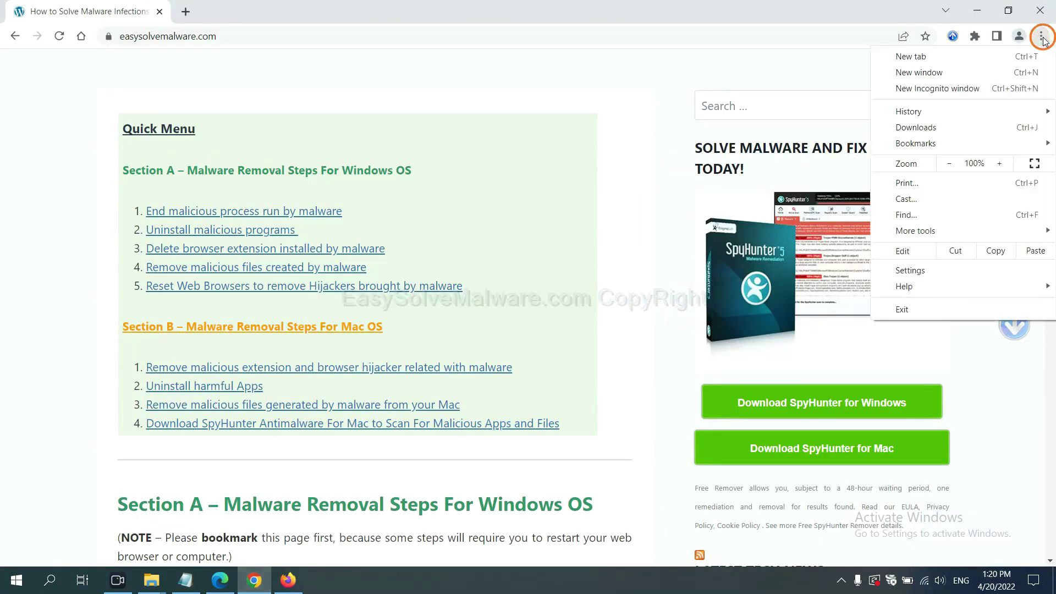
click(926, 268)
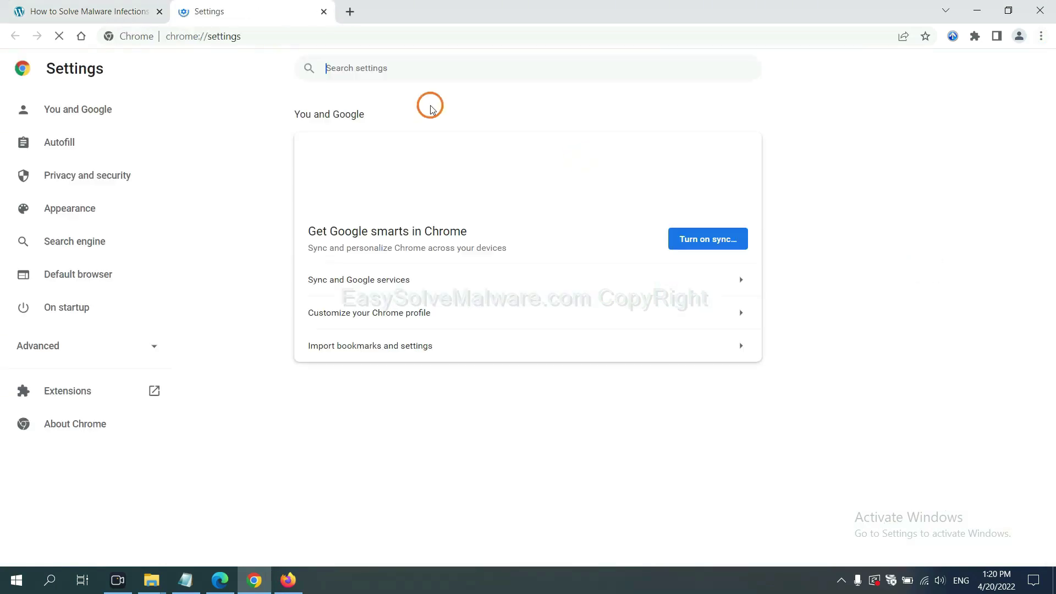
click(411, 77)
text(reset)
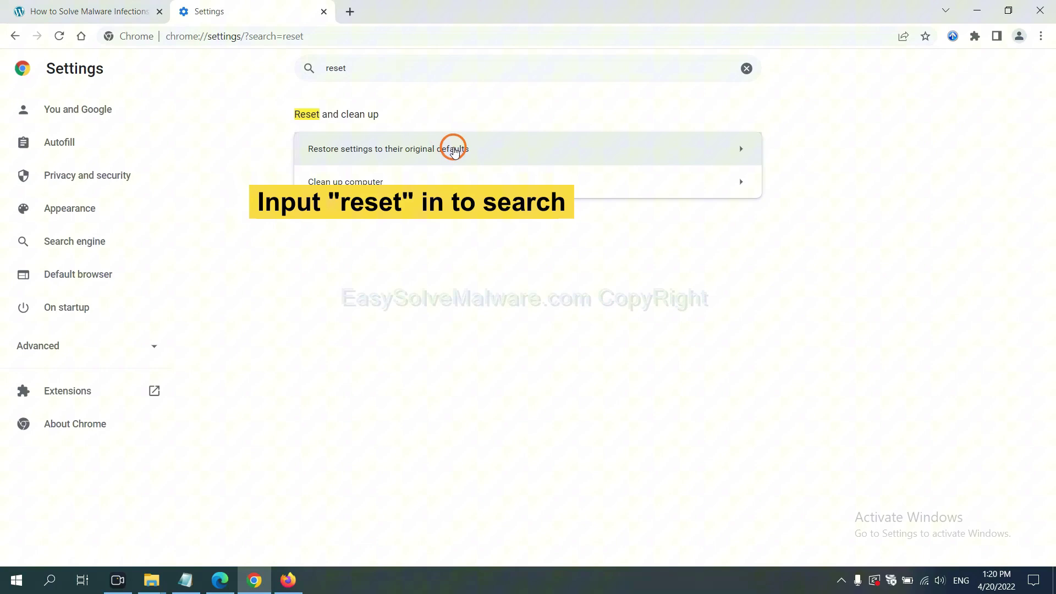
click(452, 149)
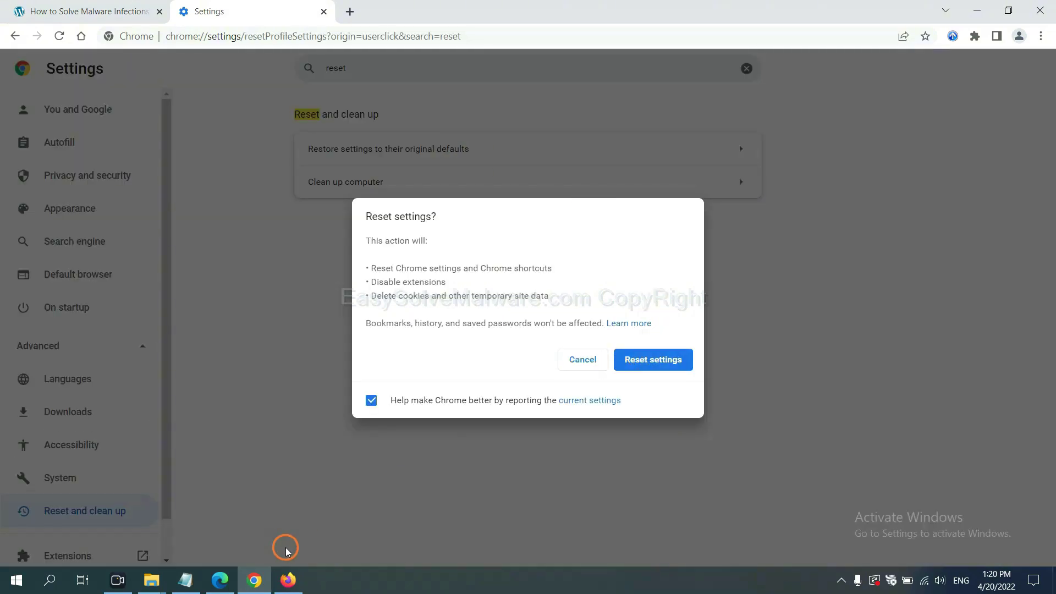
click(291, 579)
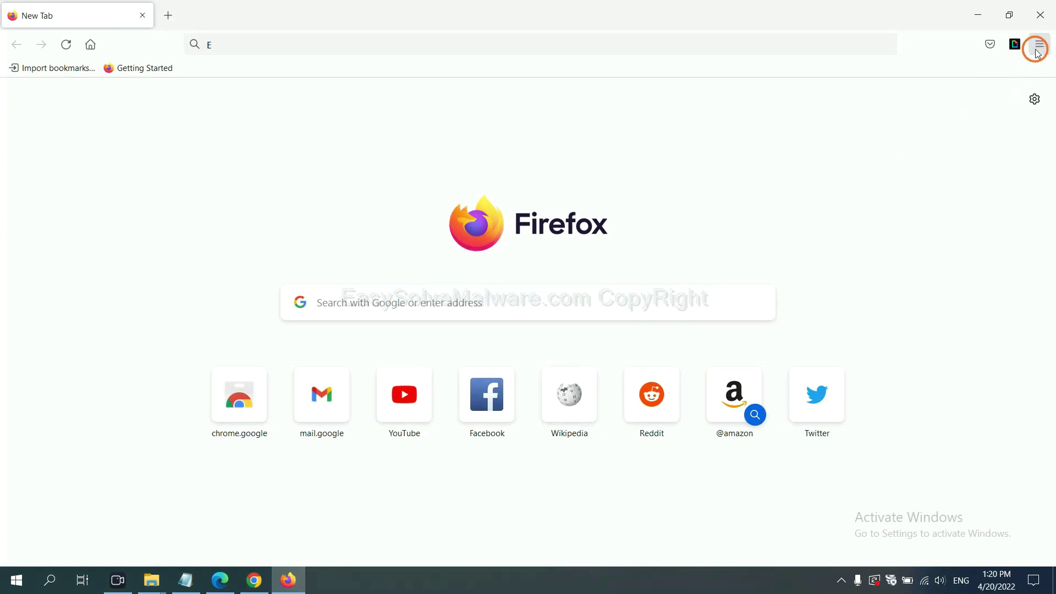
Step: Open the Refresh Firefox prompt from Help > Troubleshooting Information, then move to Edge
click(1039, 48)
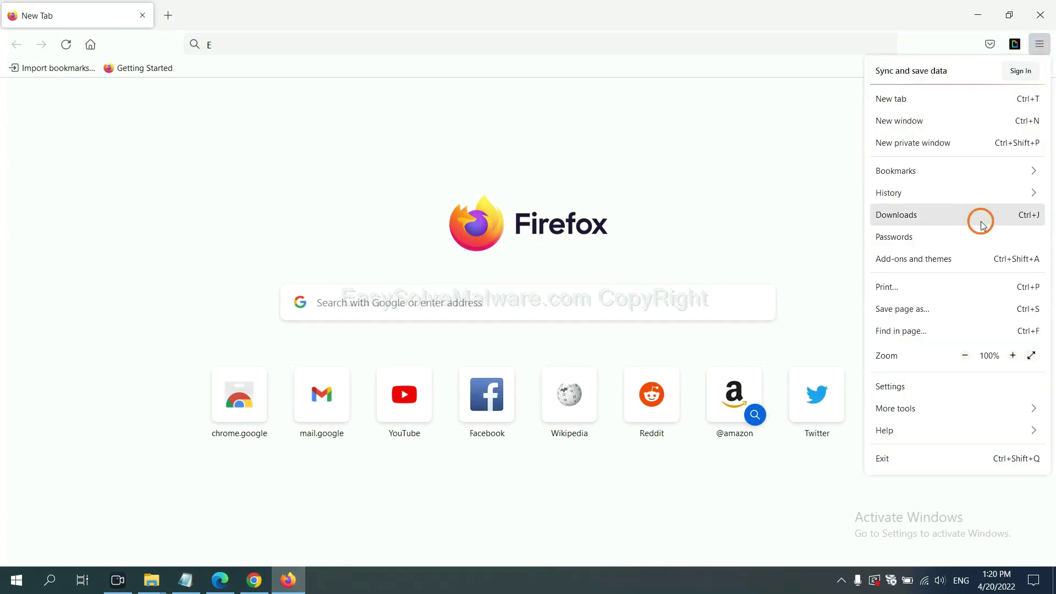
click(909, 430)
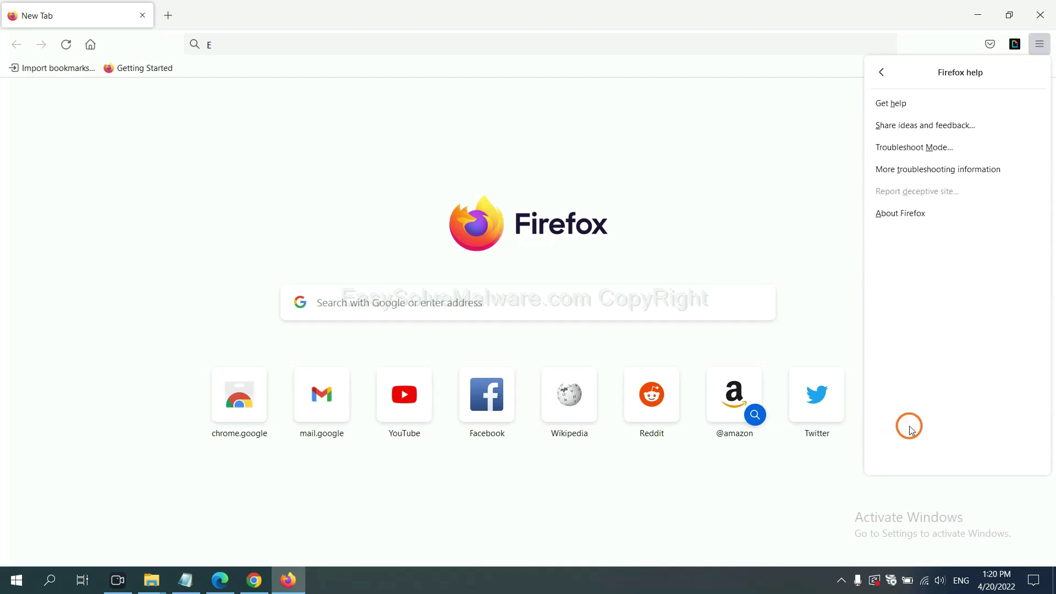
click(927, 171)
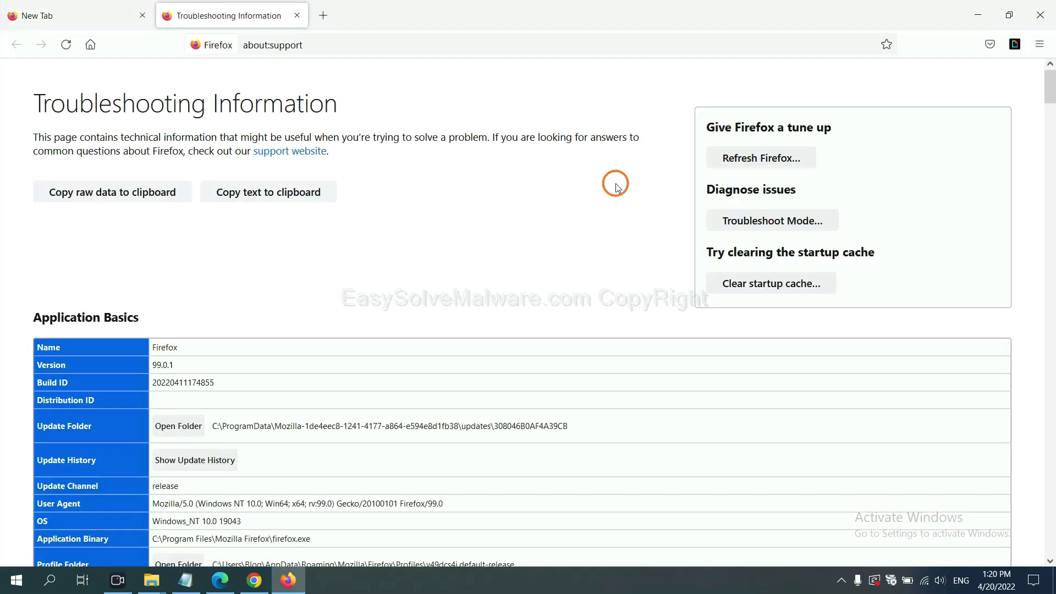
click(742, 160)
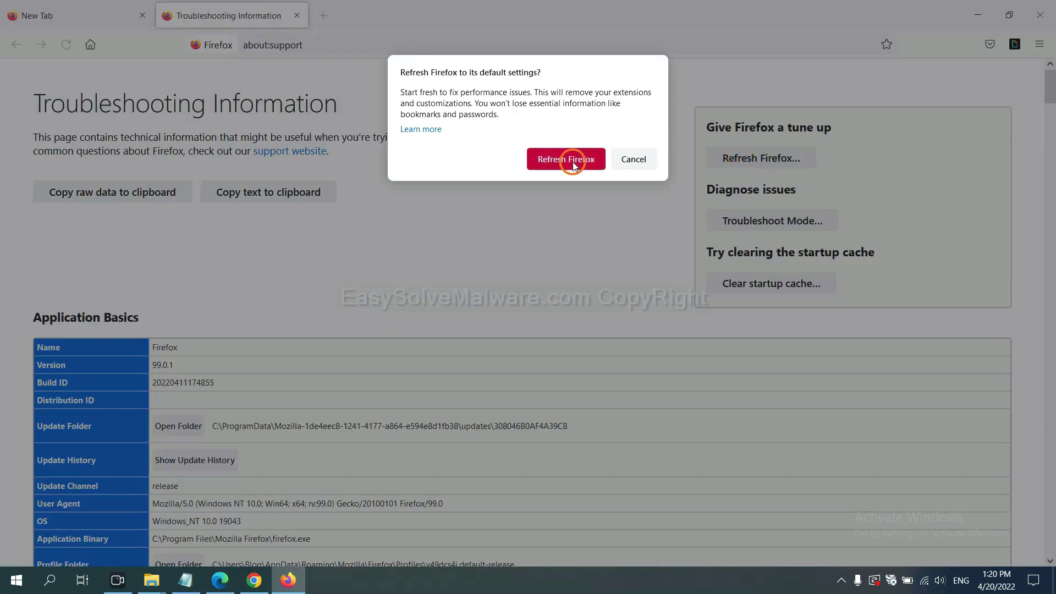
click(220, 580)
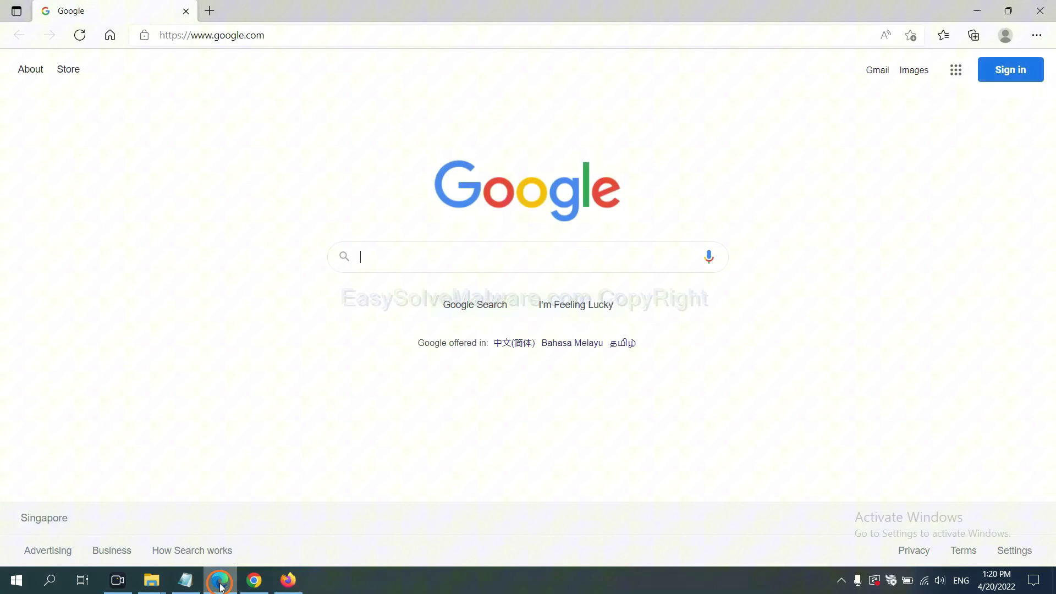
Step: Search Edge settings for 'reset' and open the 'Restore settings to their default values' confirmation
click(1036, 34)
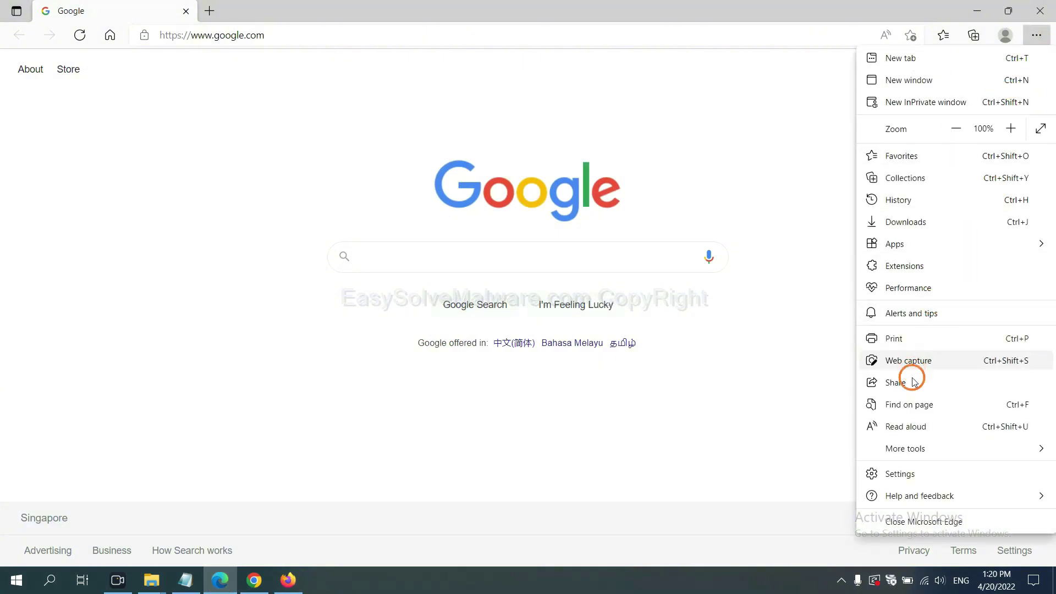
click(911, 475)
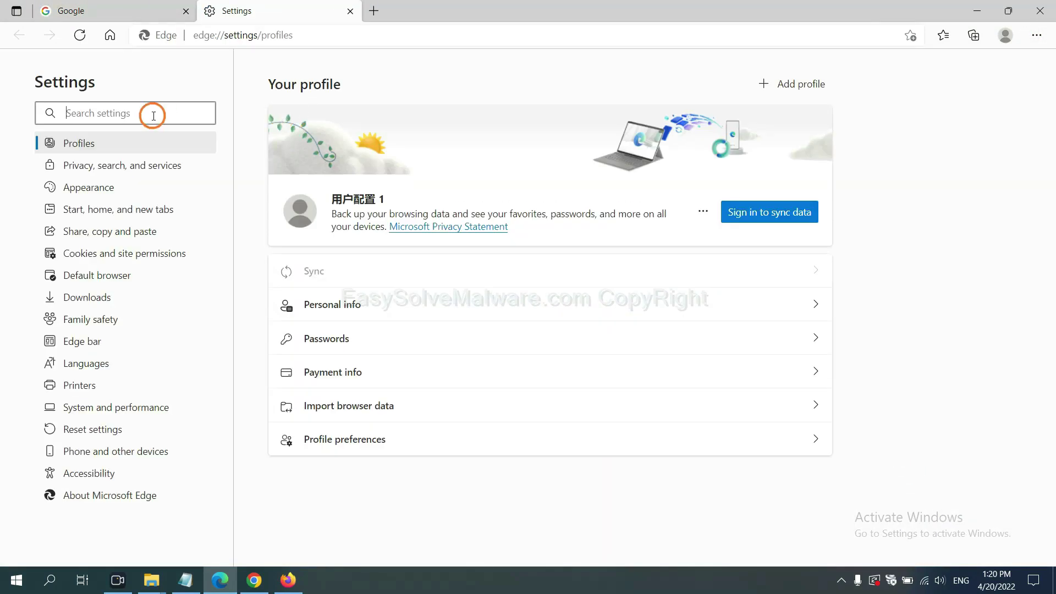
text(re)
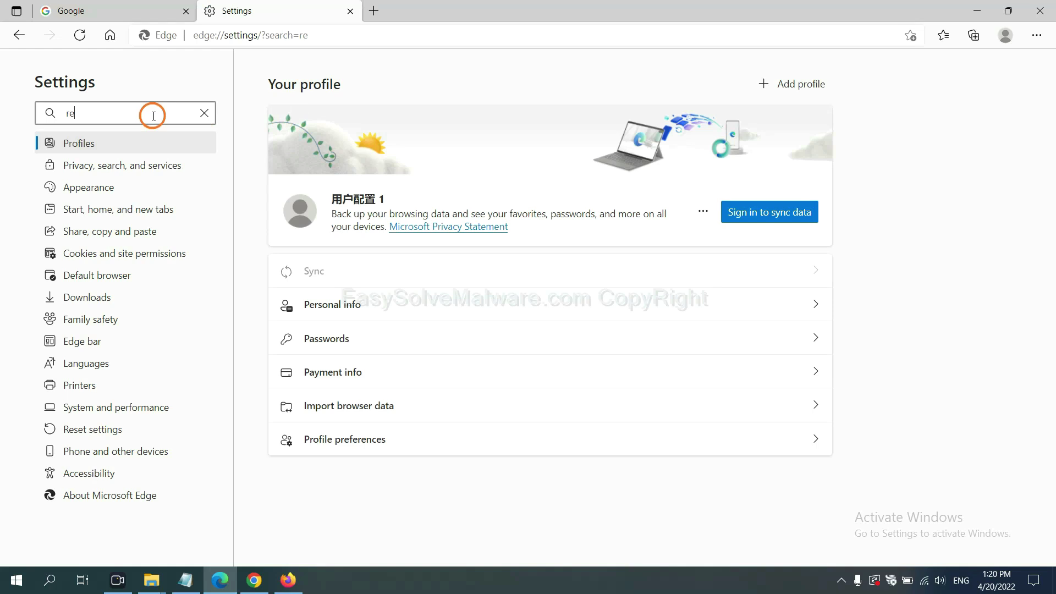
text(set)
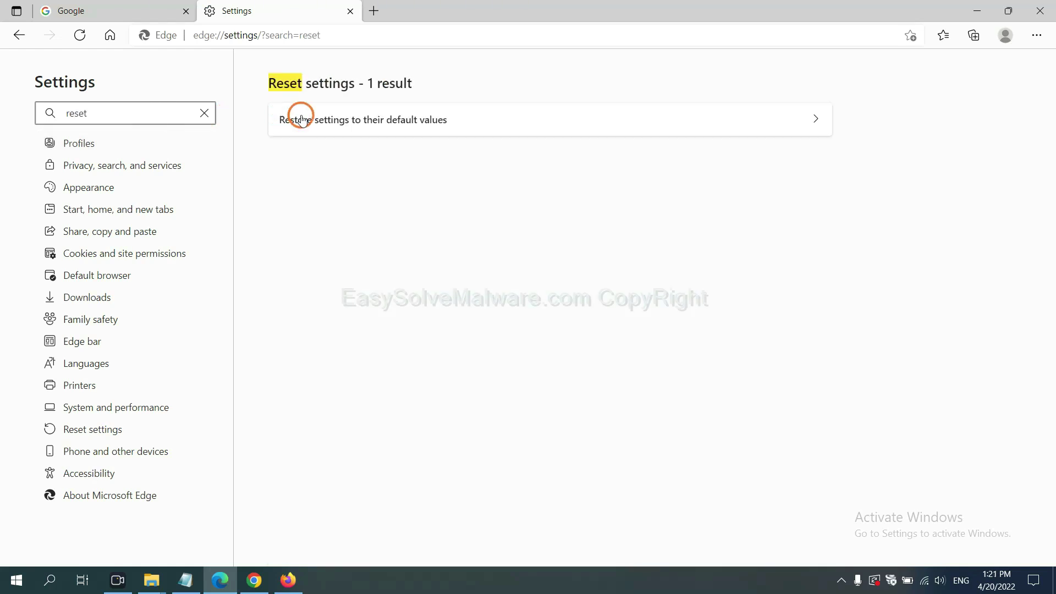
click(370, 116)
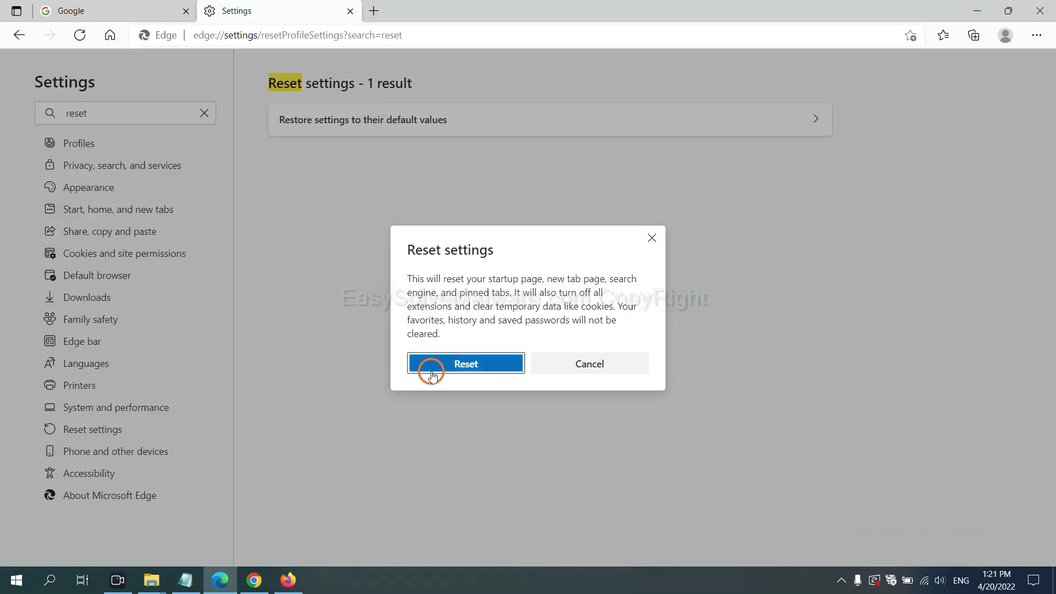